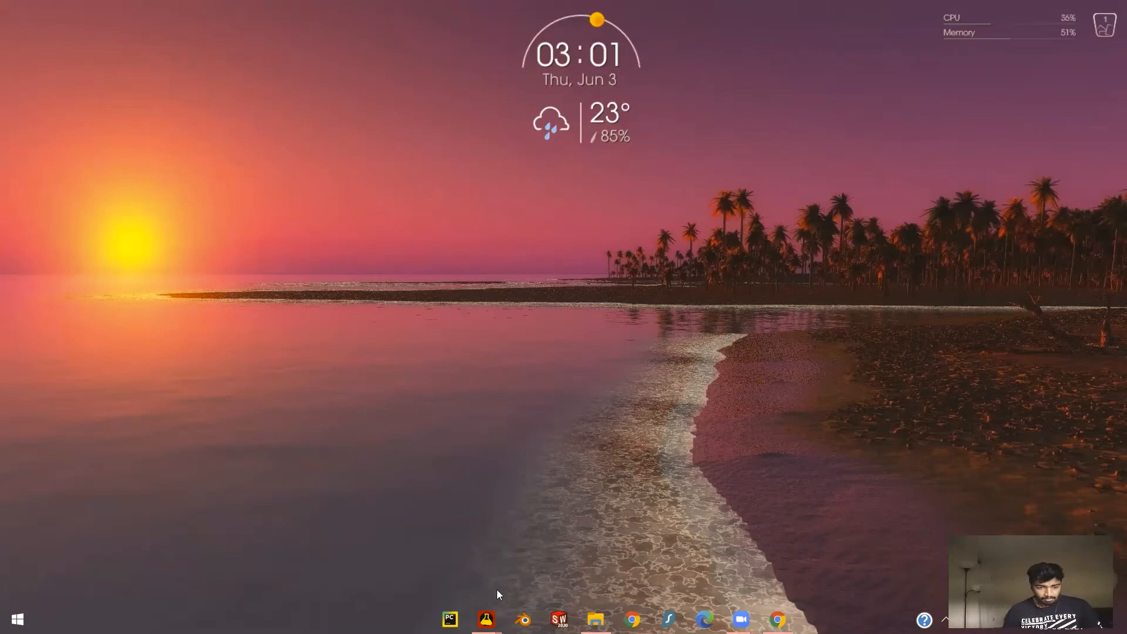
- Switch to the Engine Animation project in ZapWorks Studio and scrub through the engine model's full animation
mouse_move(486, 619)
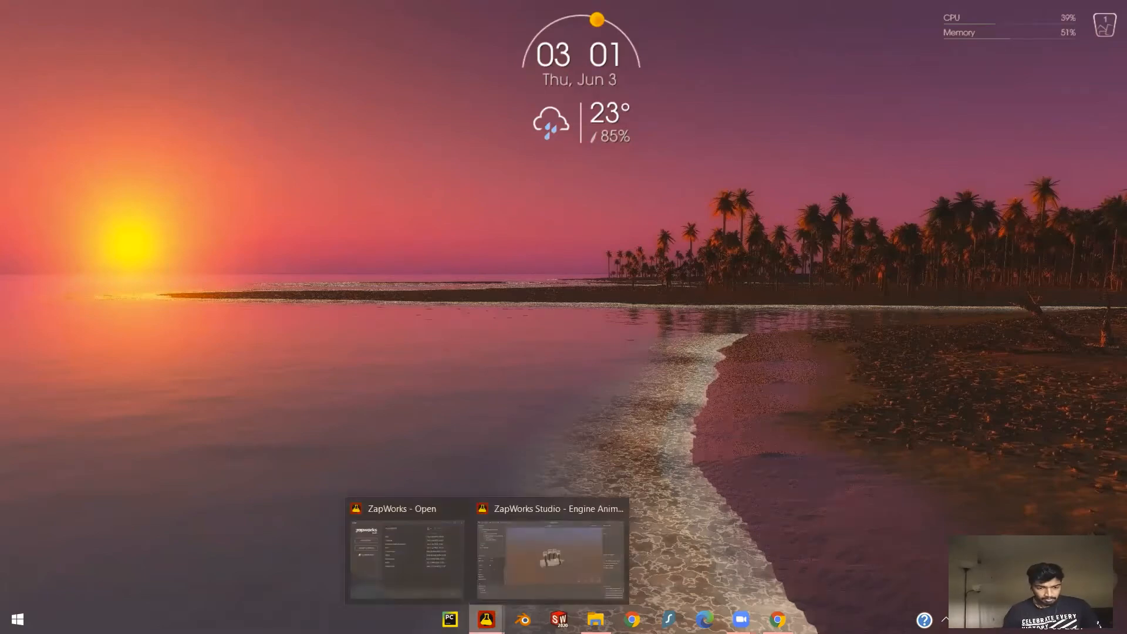
click(535, 561)
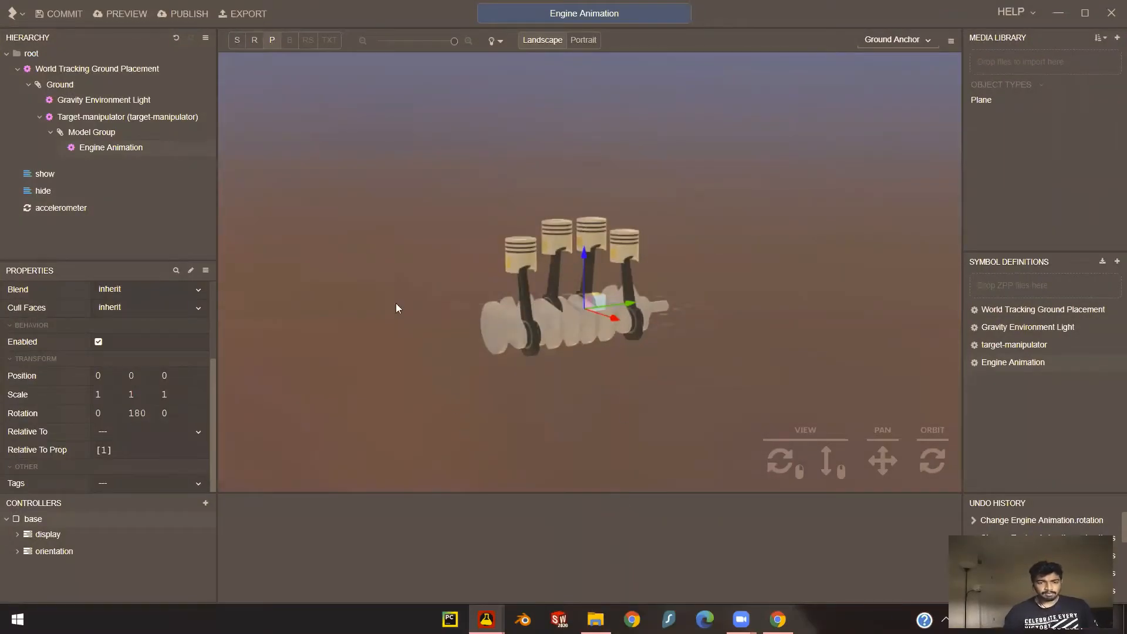
mouse_move(937, 459)
mouse_down()
mouse_move(833, 460)
mouse_move(807, 428)
mouse_move(784, 459)
mouse_move(848, 476)
mouse_move(944, 452)
mouse_move(923, 452)
mouse_move(921, 437)
mouse_move(921, 462)
mouse_up()
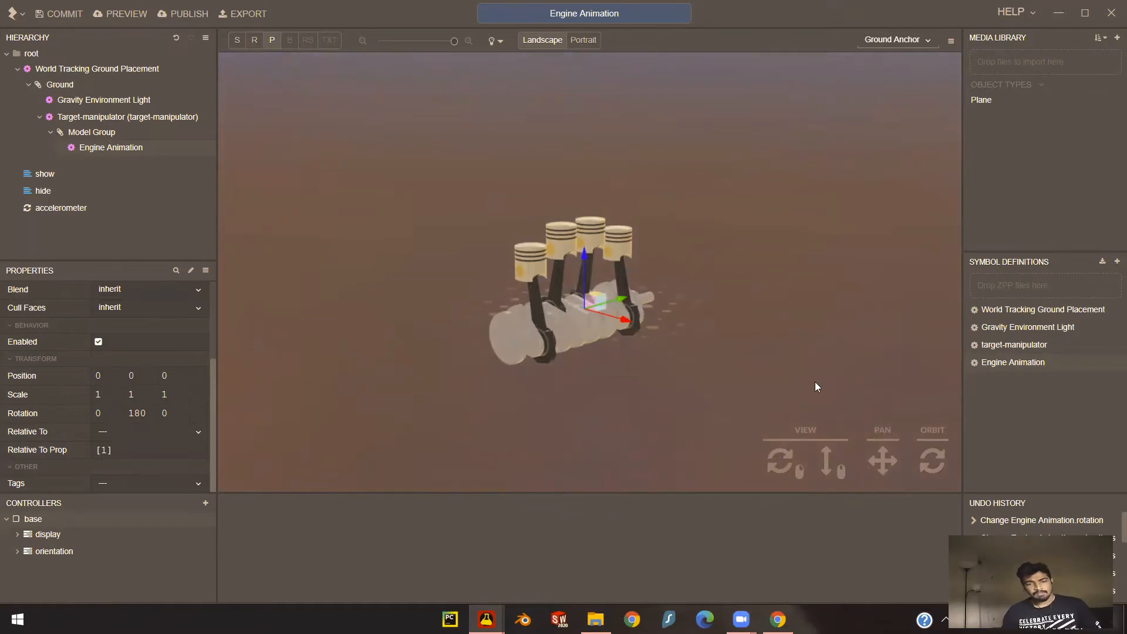
scroll(175, 383, up, 2)
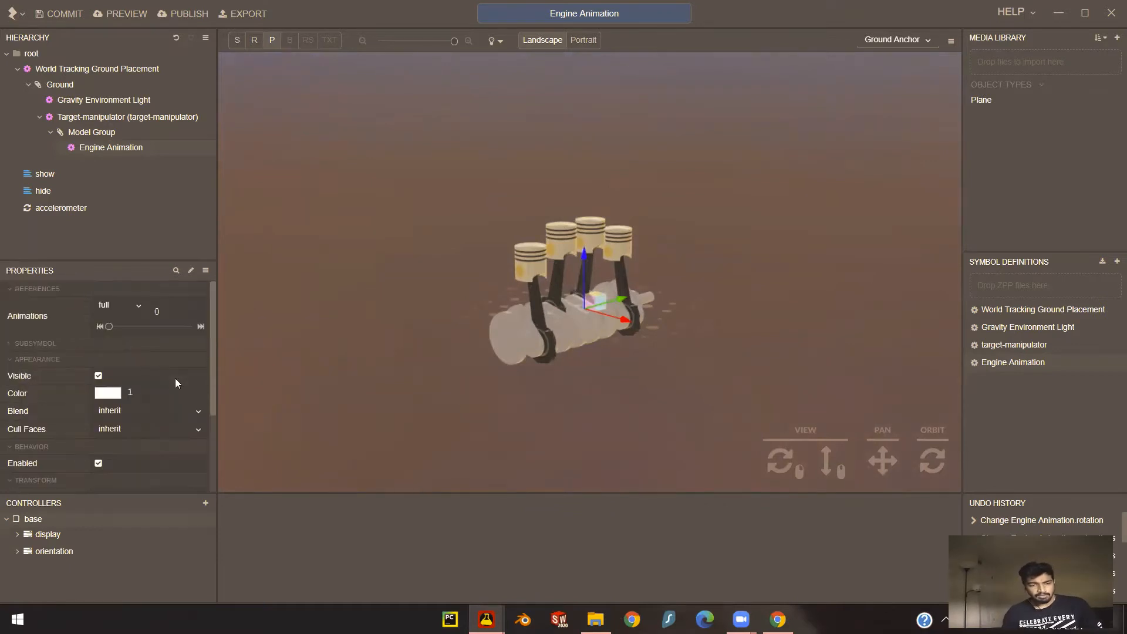
drag(109, 326, 198, 330)
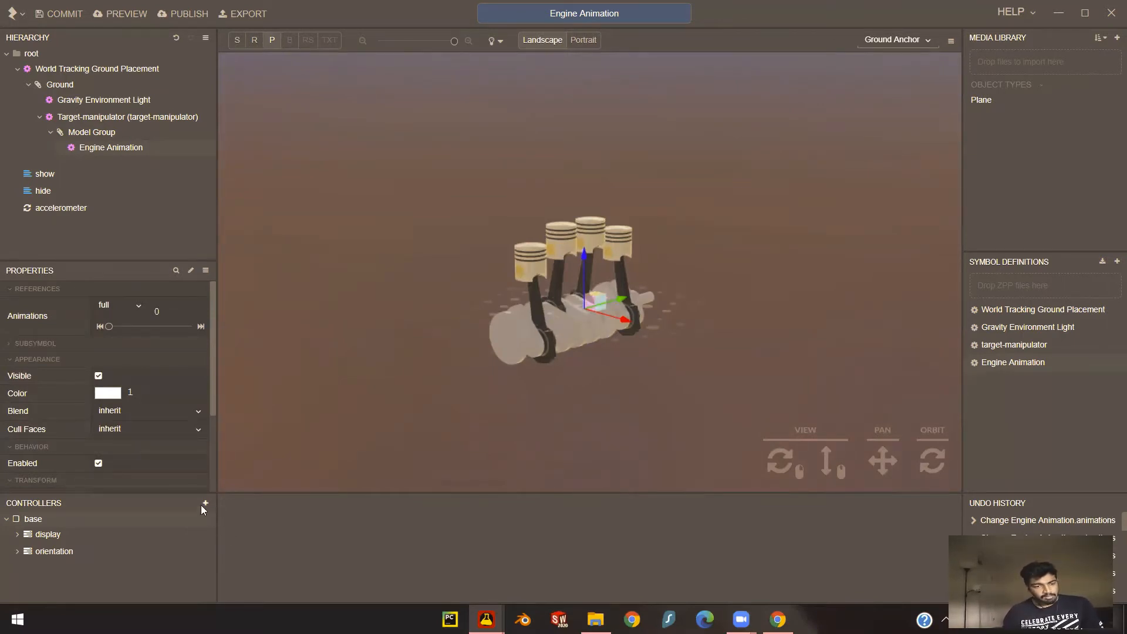
- Enlarge the controllers area and create a new controller named Animation
drag(80, 494, 85, 411)
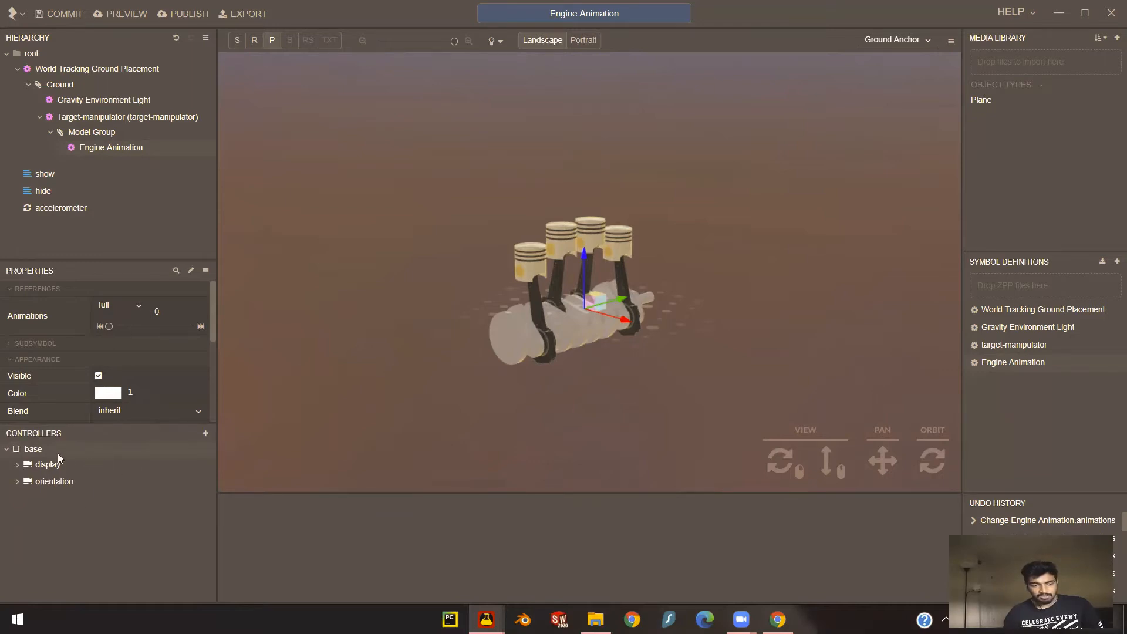
click(205, 432)
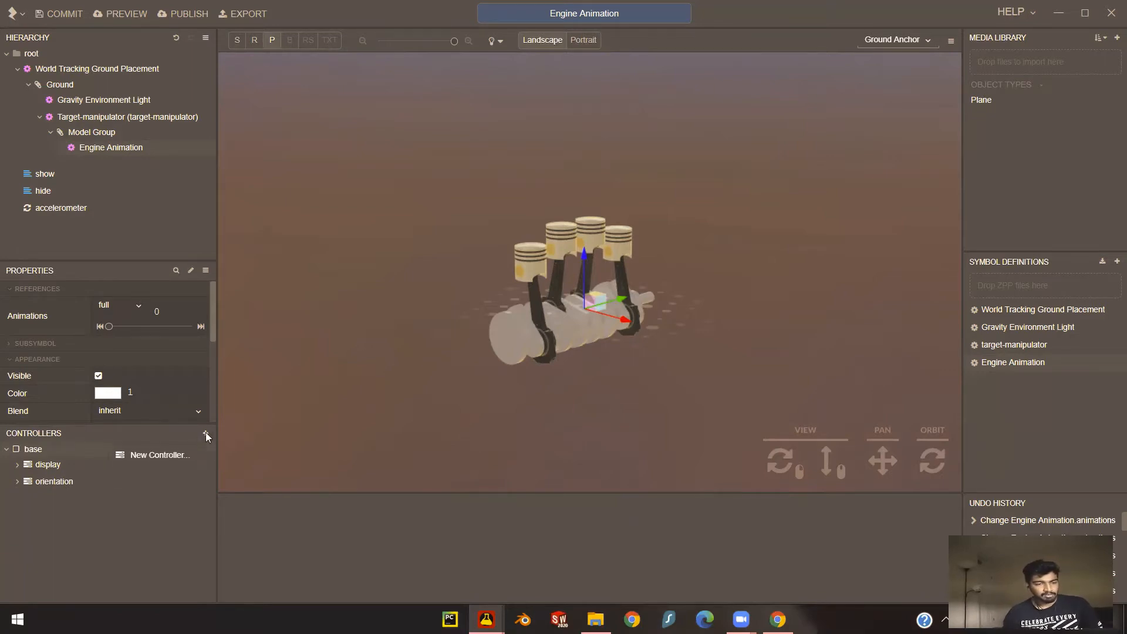
click(168, 456)
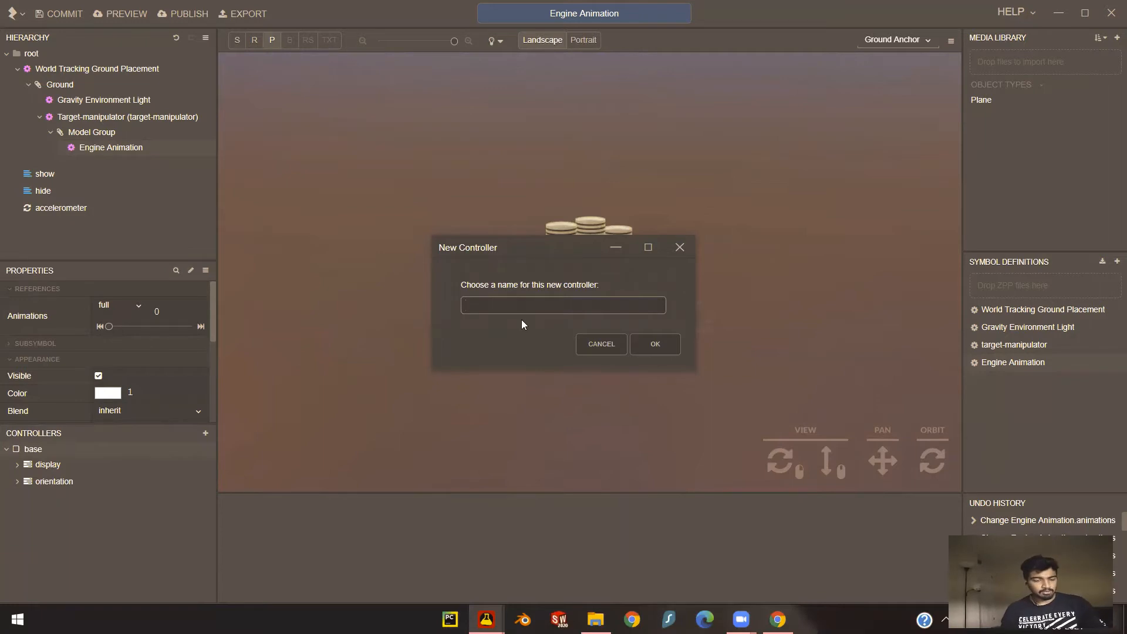
text(Anima)
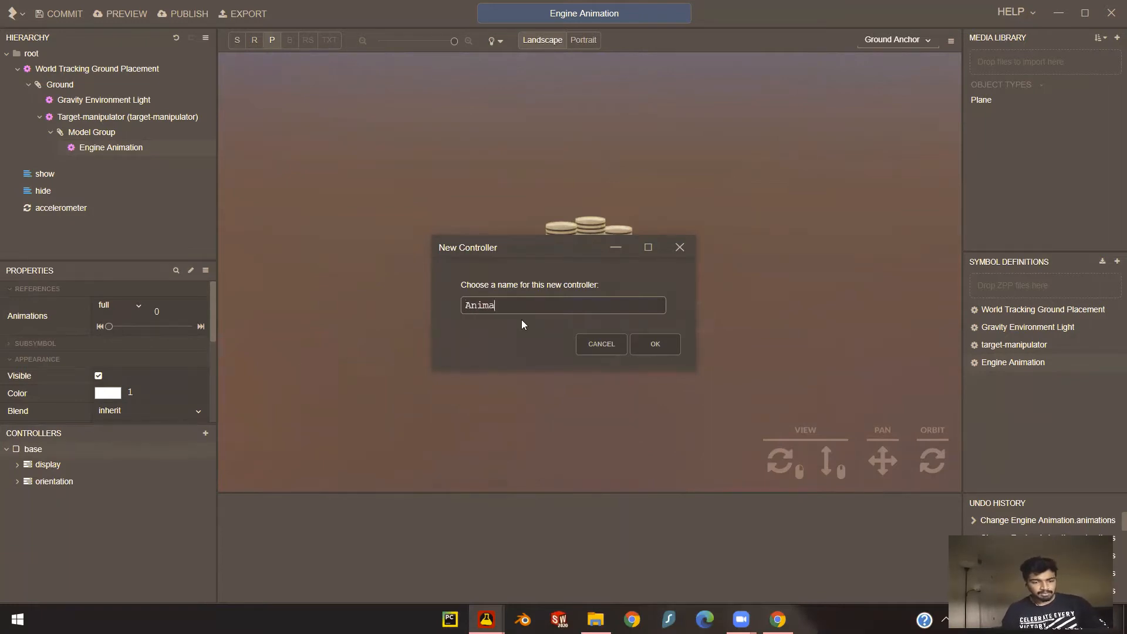
text(tion)
key(Return)
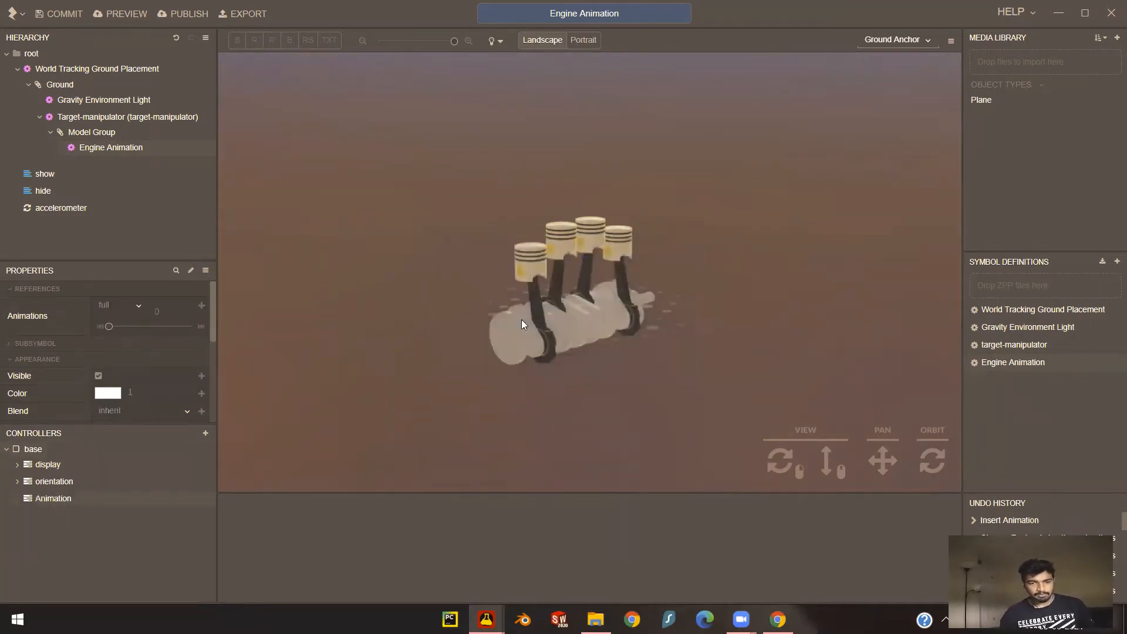
- Add a timeline named Run Engine to the Animation controller
right_click(52, 499)
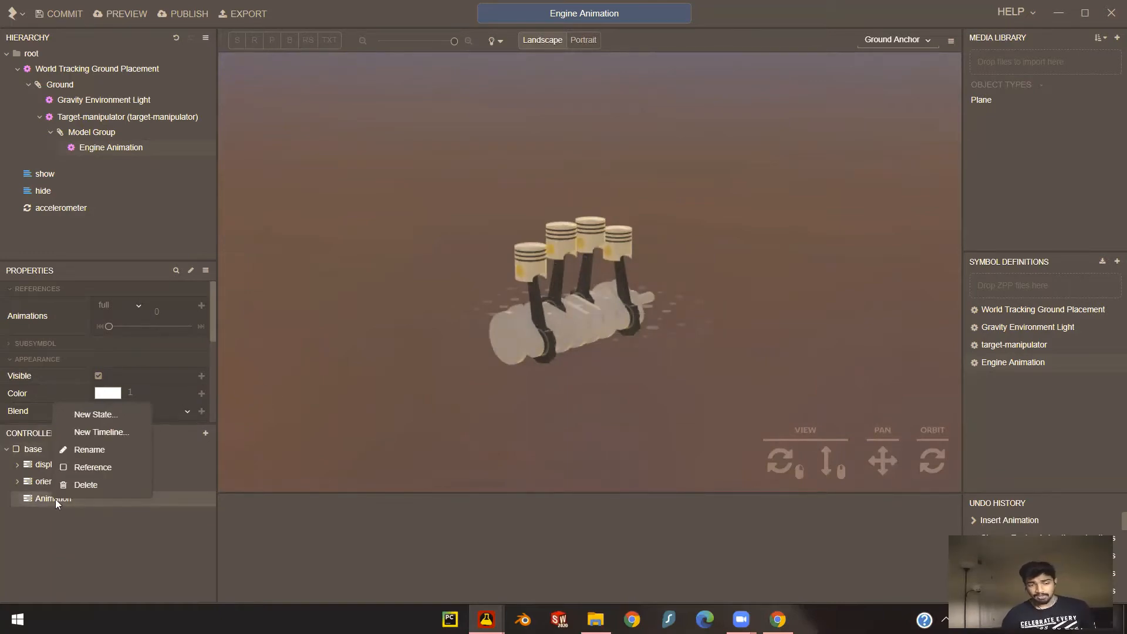
click(93, 434)
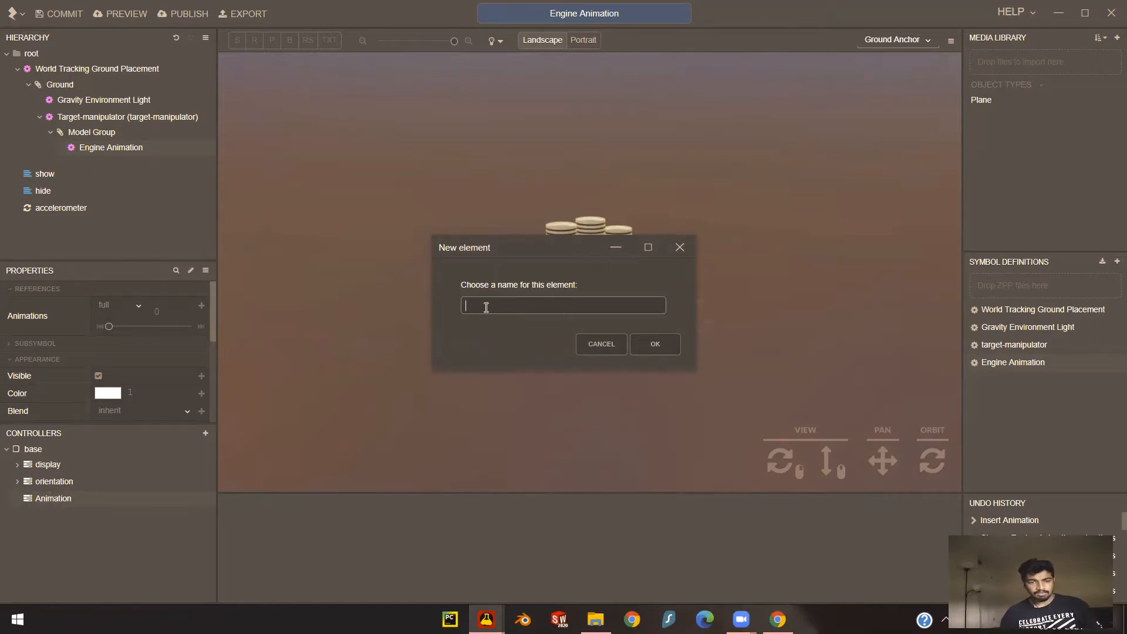
text(Ru)
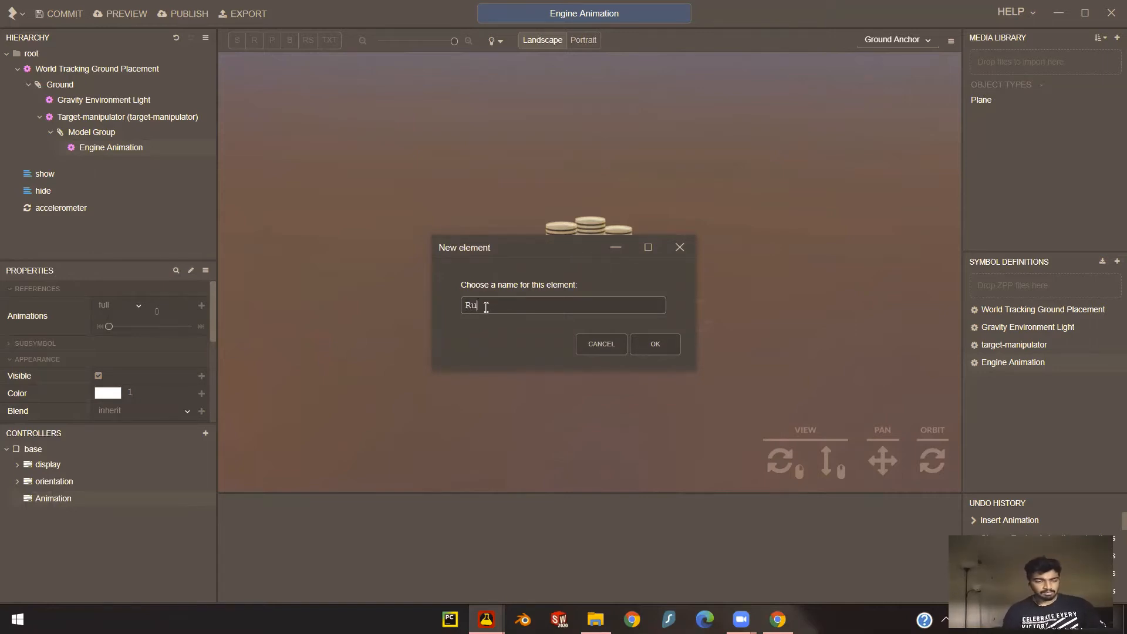
text(n Engine)
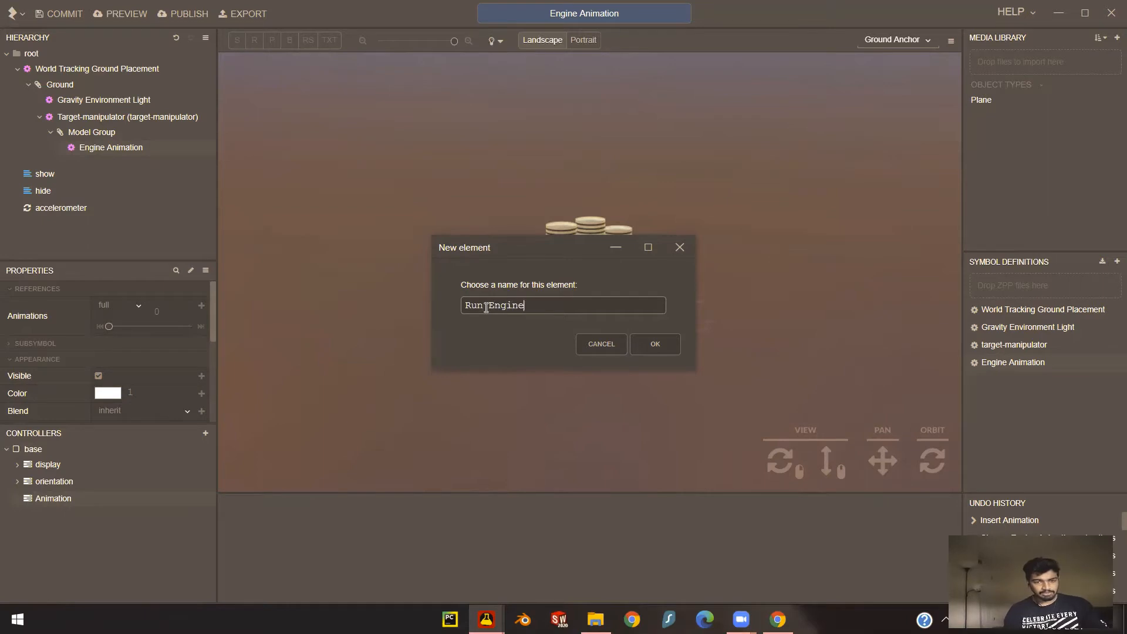
key(Return)
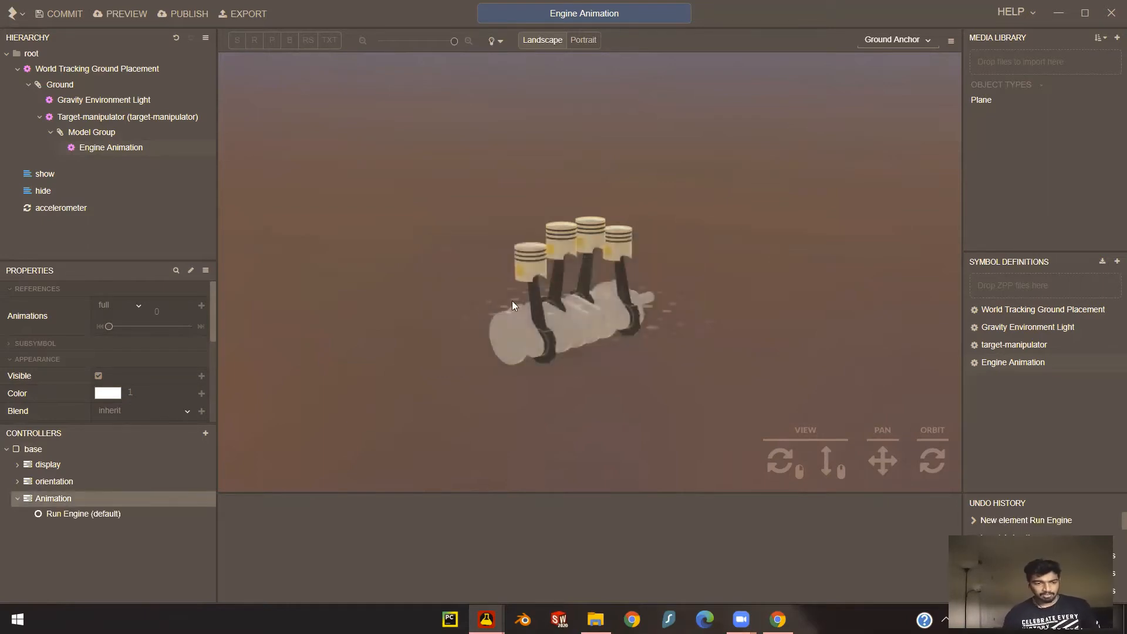
- Open the Run Engine timeline, enlarge its editing area and set the timeline's length to 20000 ms
click(40, 514)
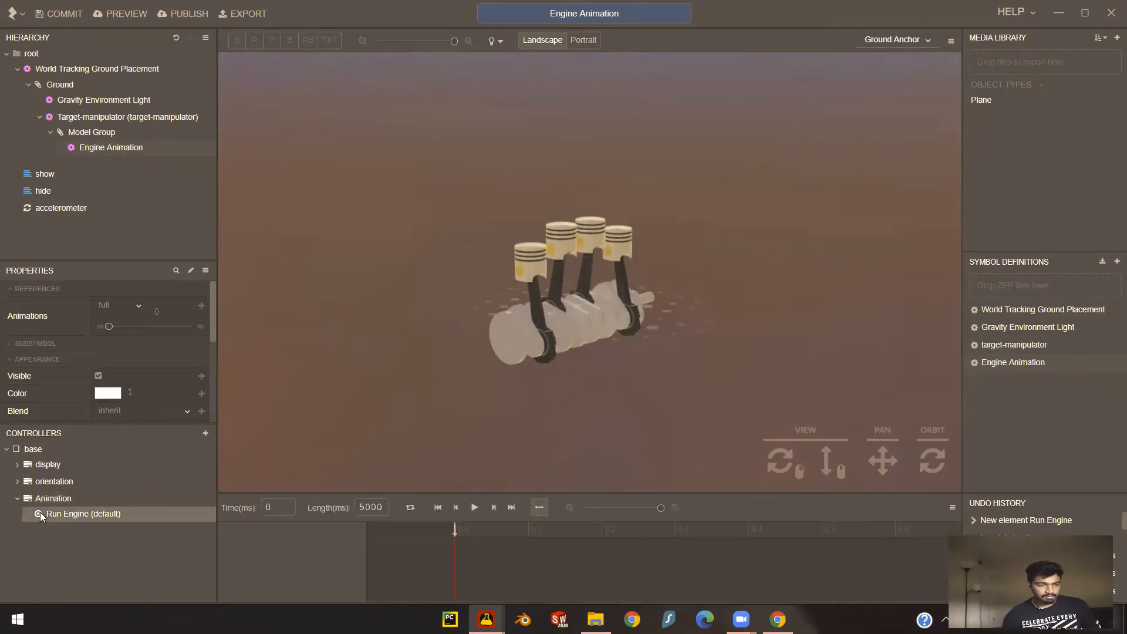
click(428, 496)
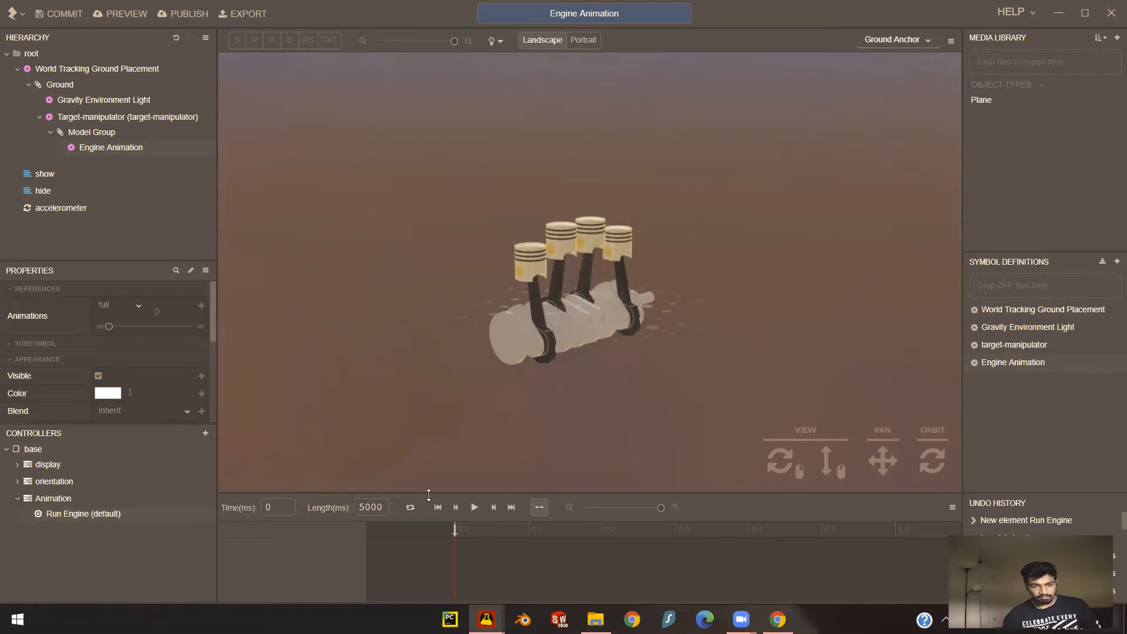
drag(430, 493, 420, 425)
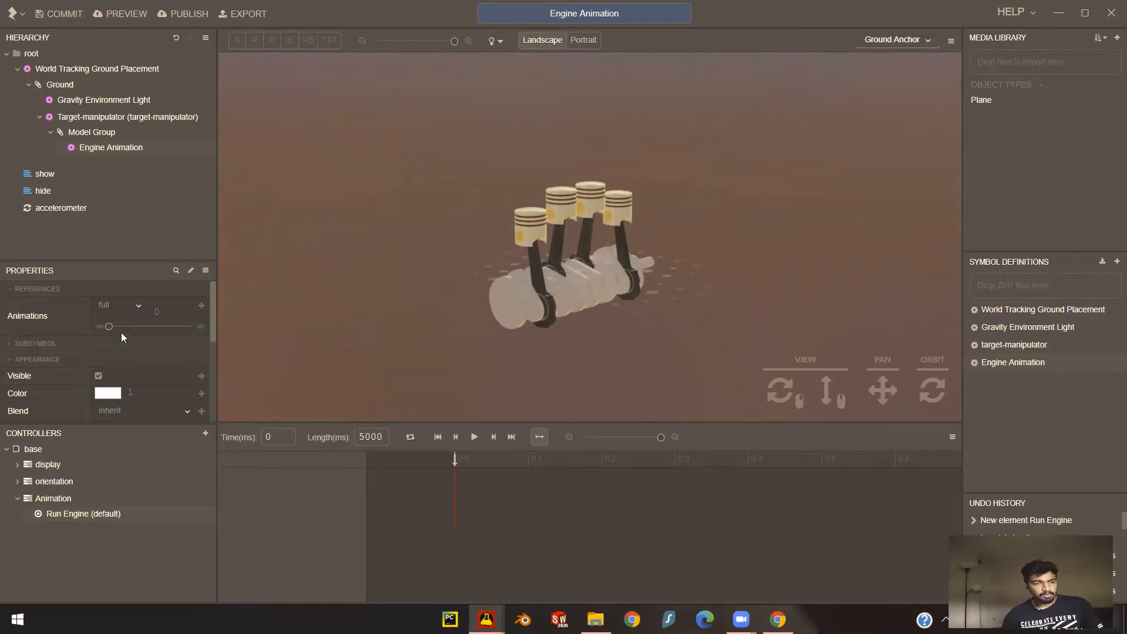
double_click(368, 436)
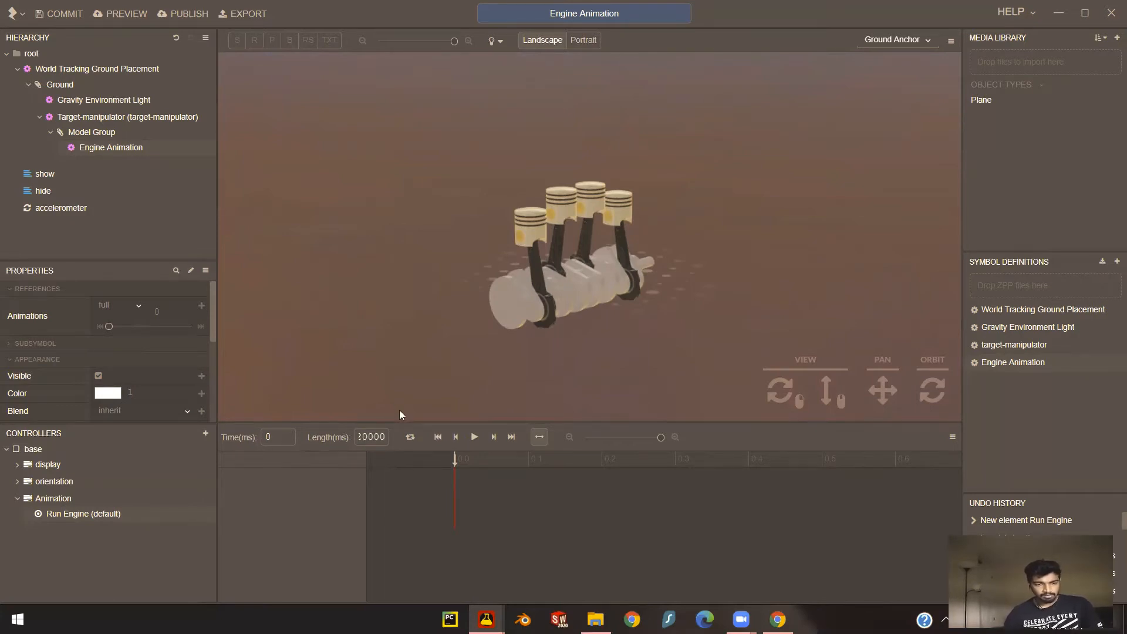
key(Return)
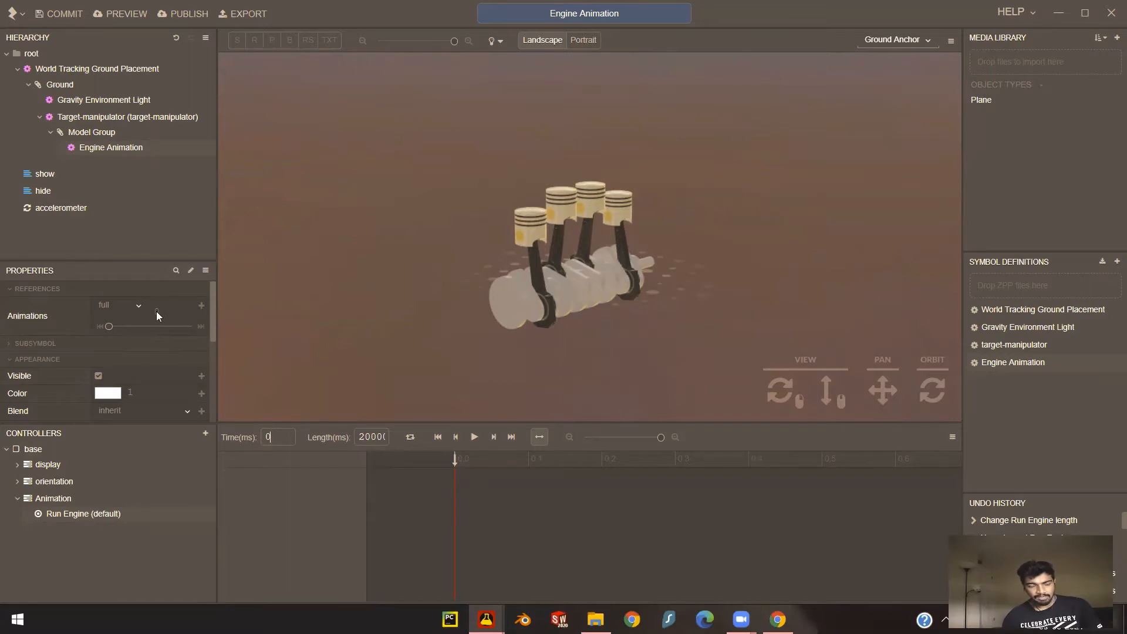
- Keyframe the engine's full animation from its first frame at 0 ms to its last frame at the timeline's end
click(201, 305)
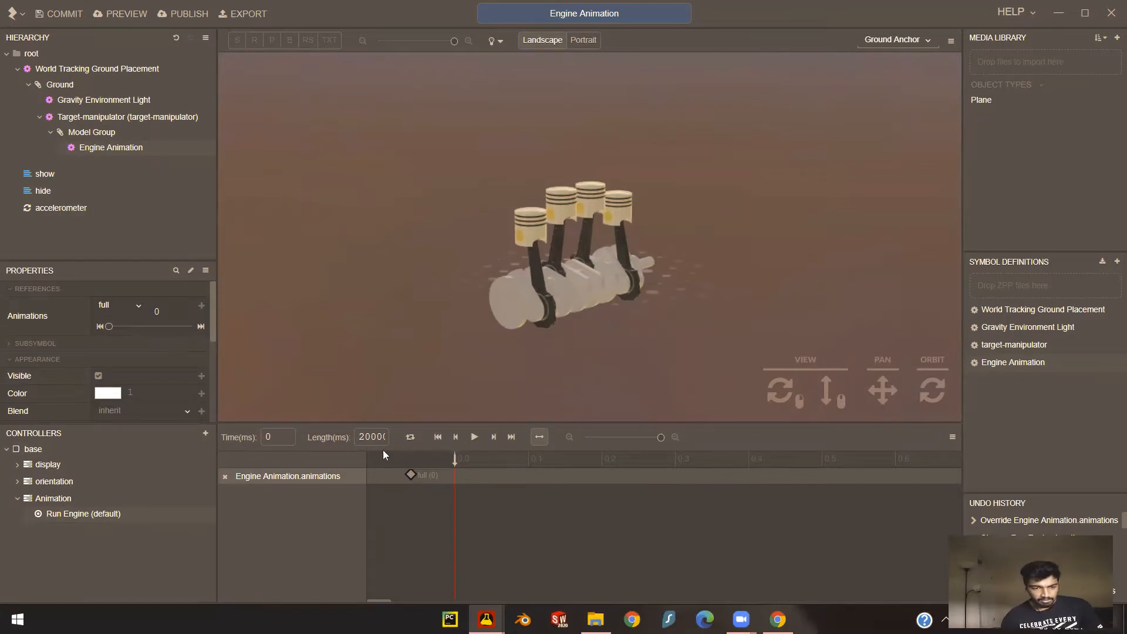
drag(361, 436, 402, 440)
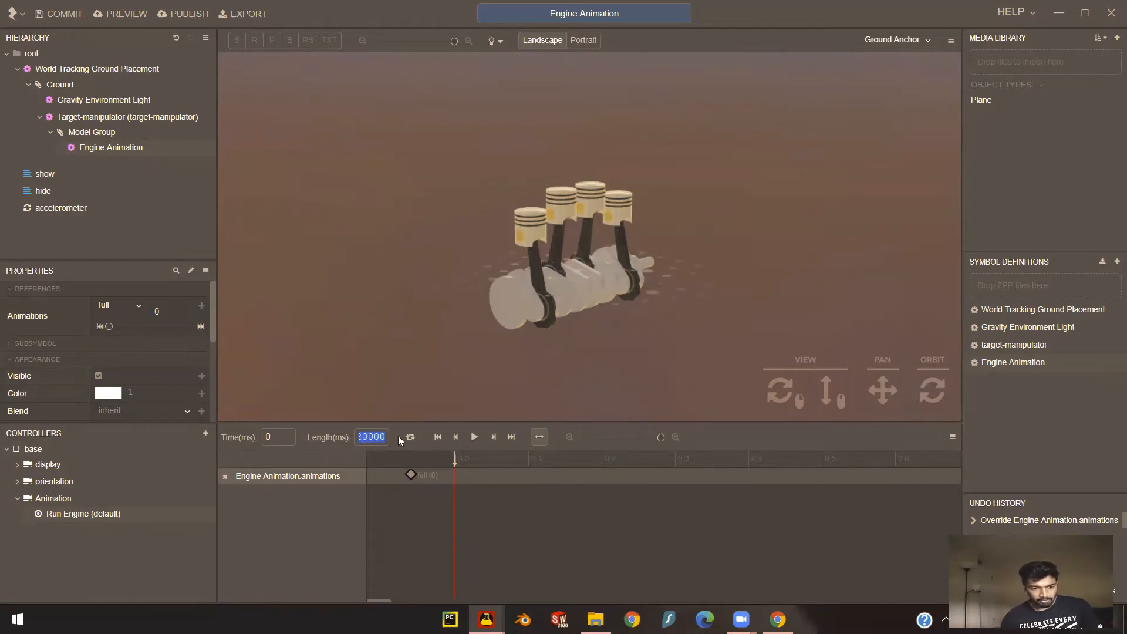
click(290, 439)
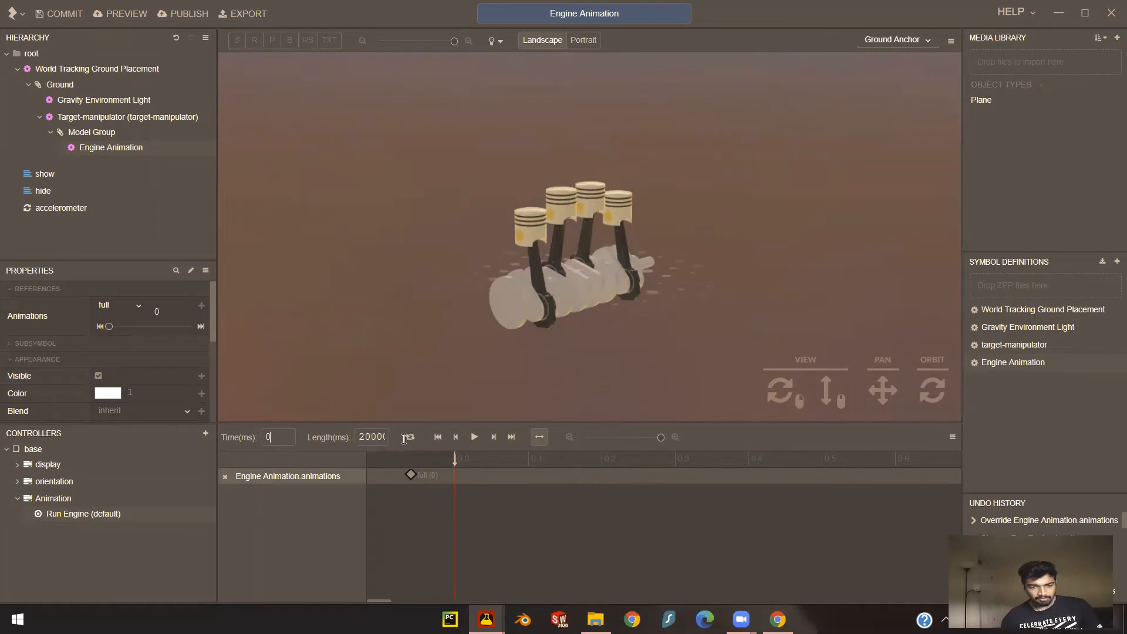
click(511, 436)
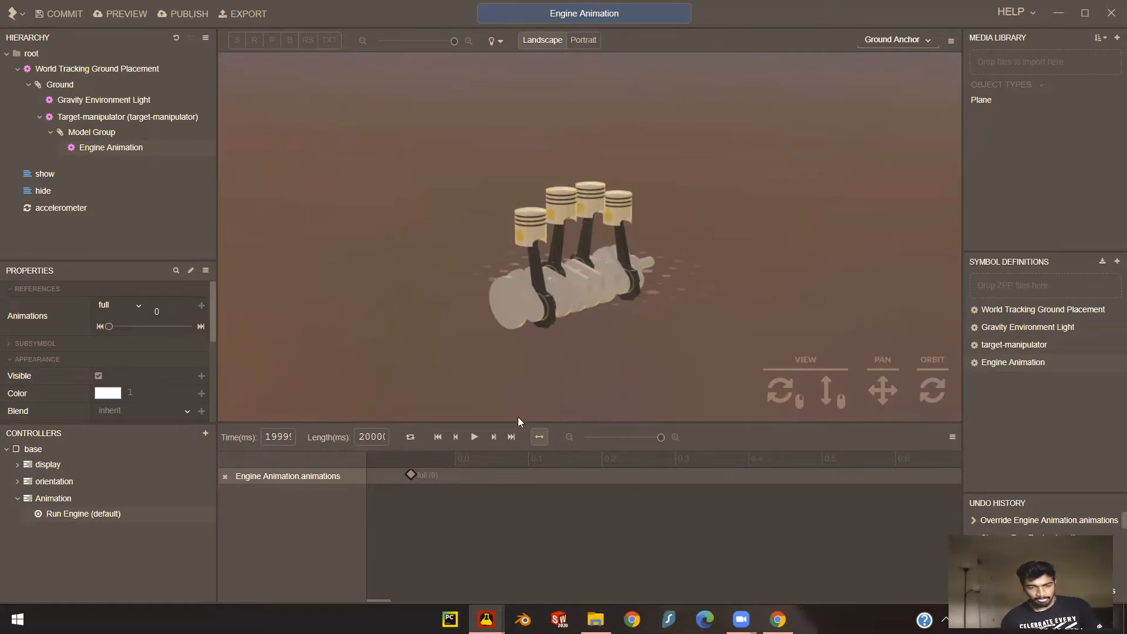
click(201, 326)
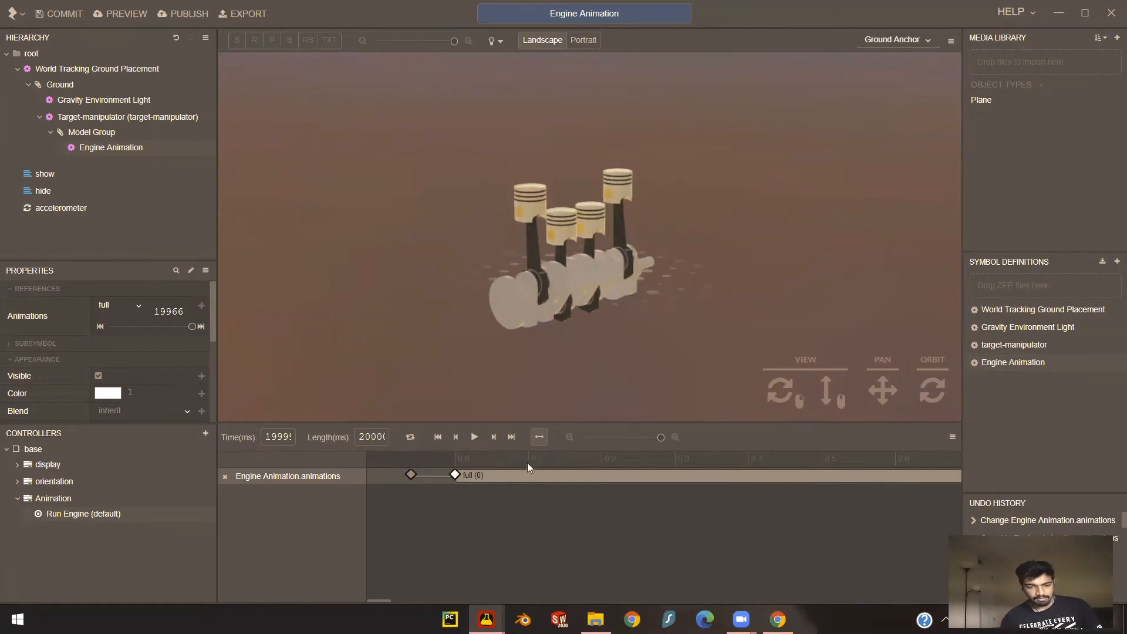
- Enable looping for the Run Engine timeline and play it back to check the piston motion
click(475, 437)
click(476, 437)
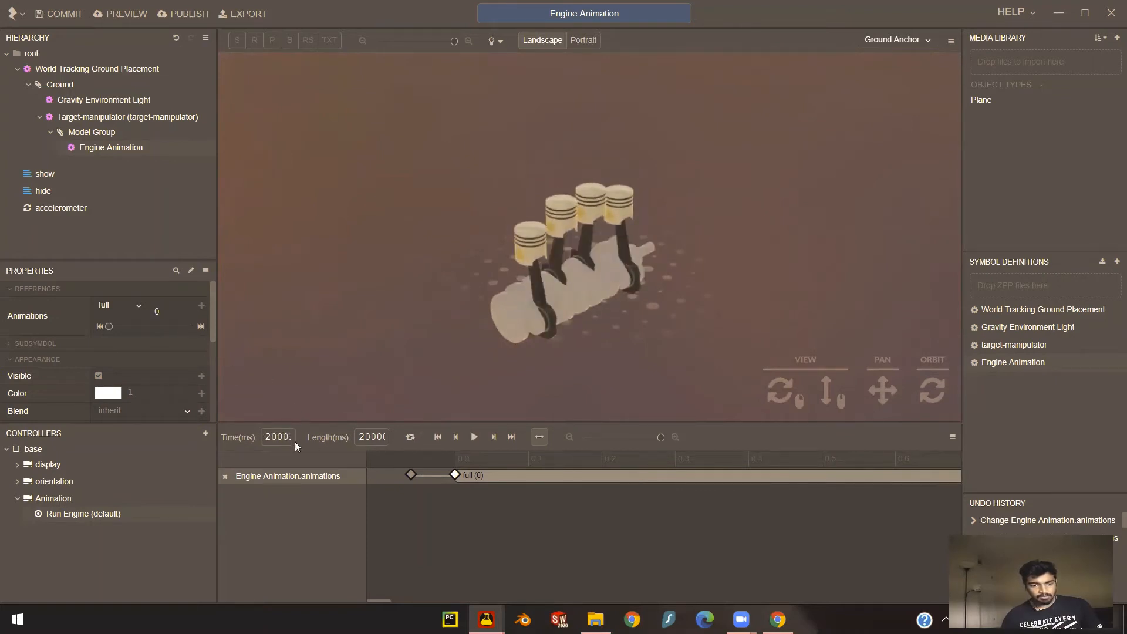
click(409, 438)
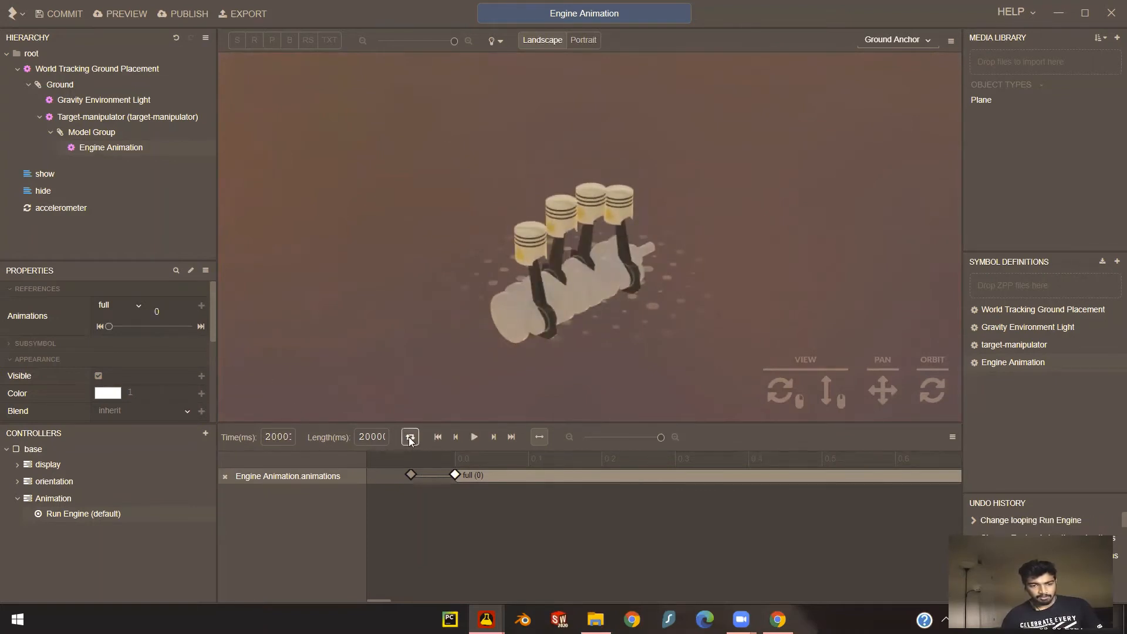
click(475, 436)
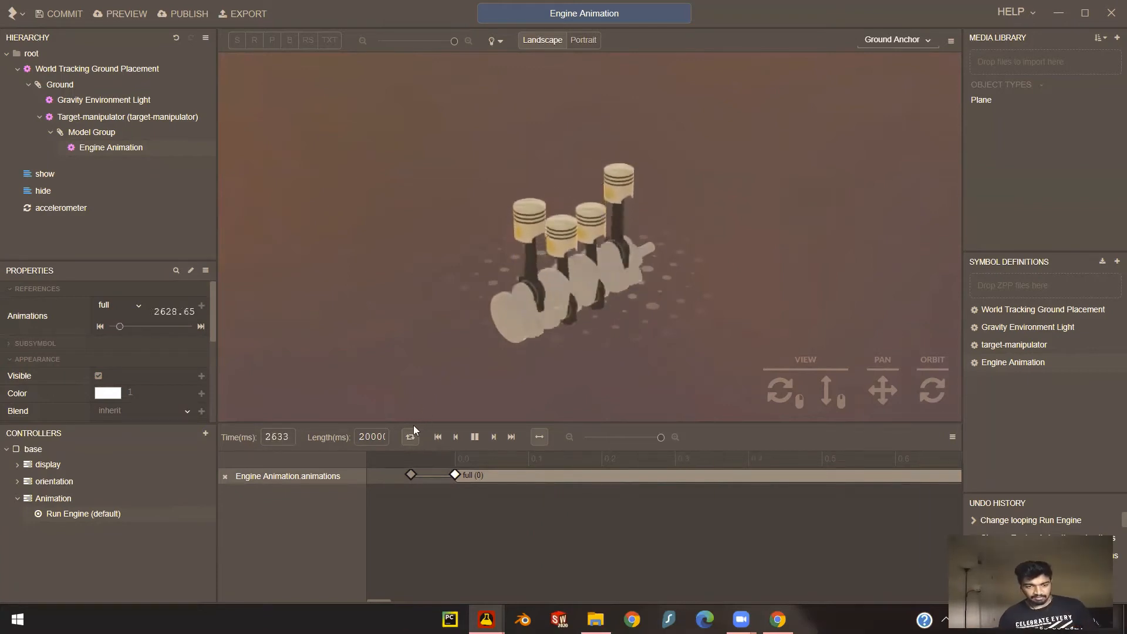
click(476, 437)
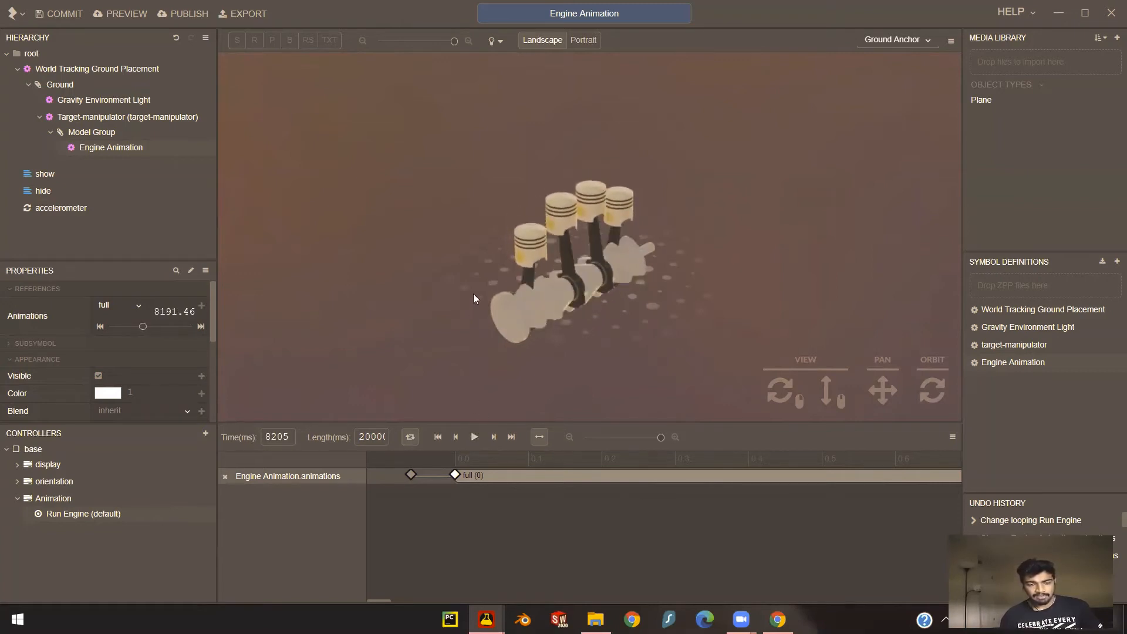
- Select the root node, then switch to Chrome and search Google Images for "play button" in a new tab
click(32, 54)
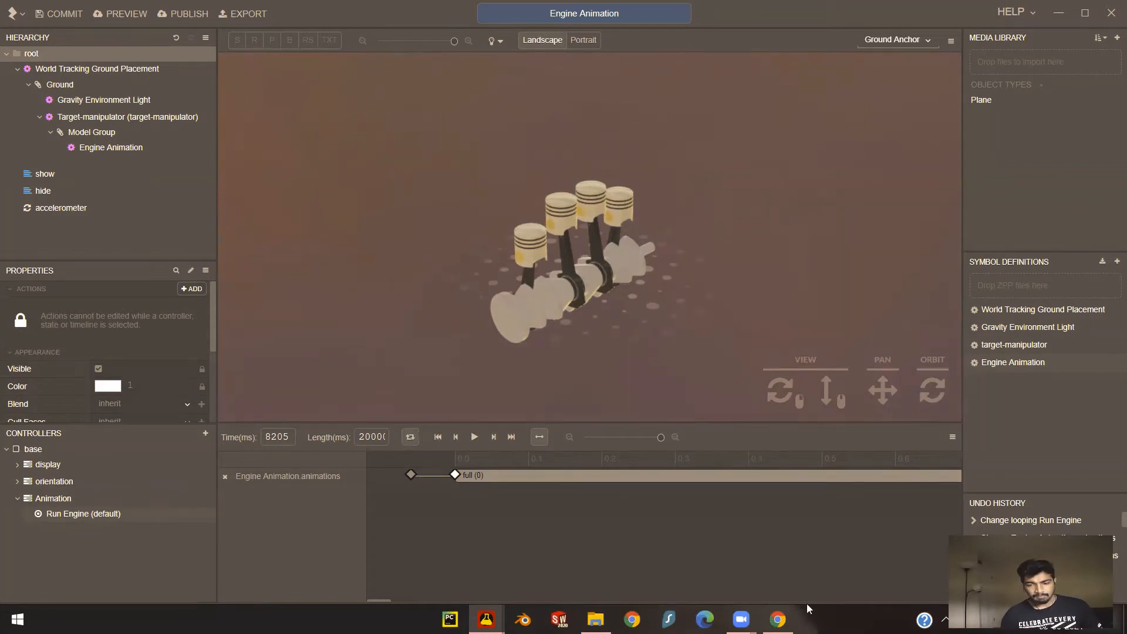
click(779, 619)
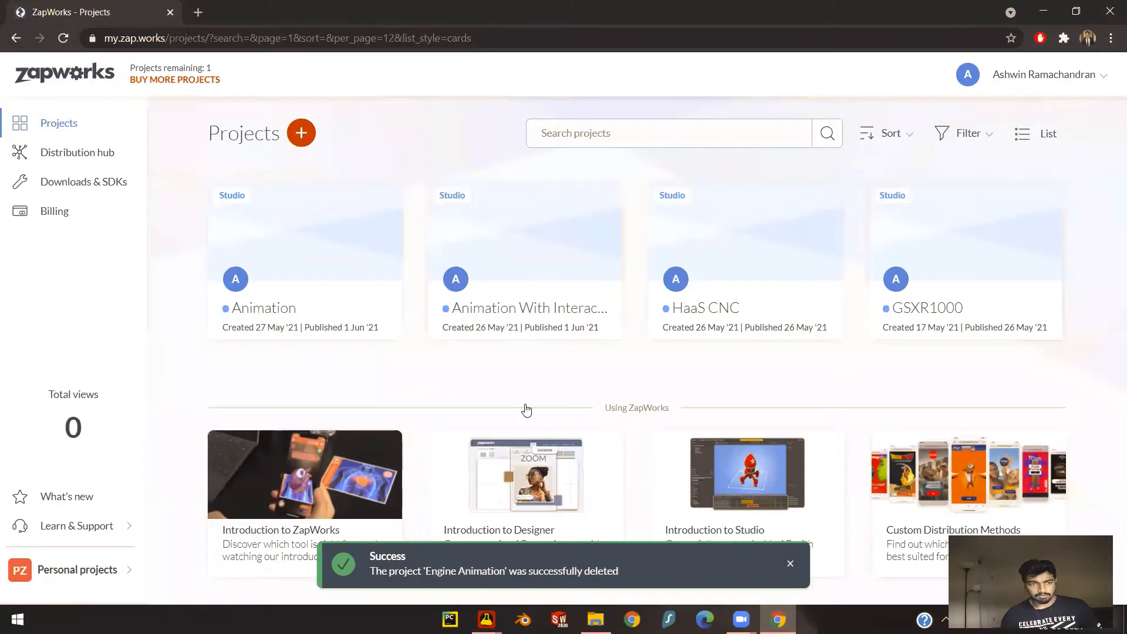
click(198, 12)
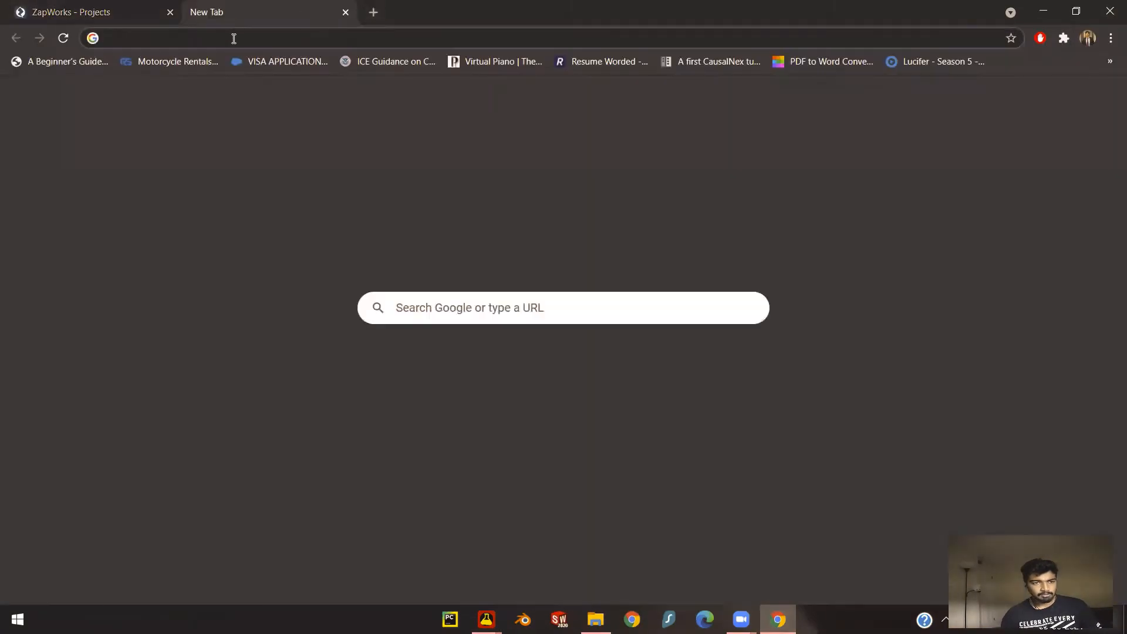
click(234, 38)
text(play )
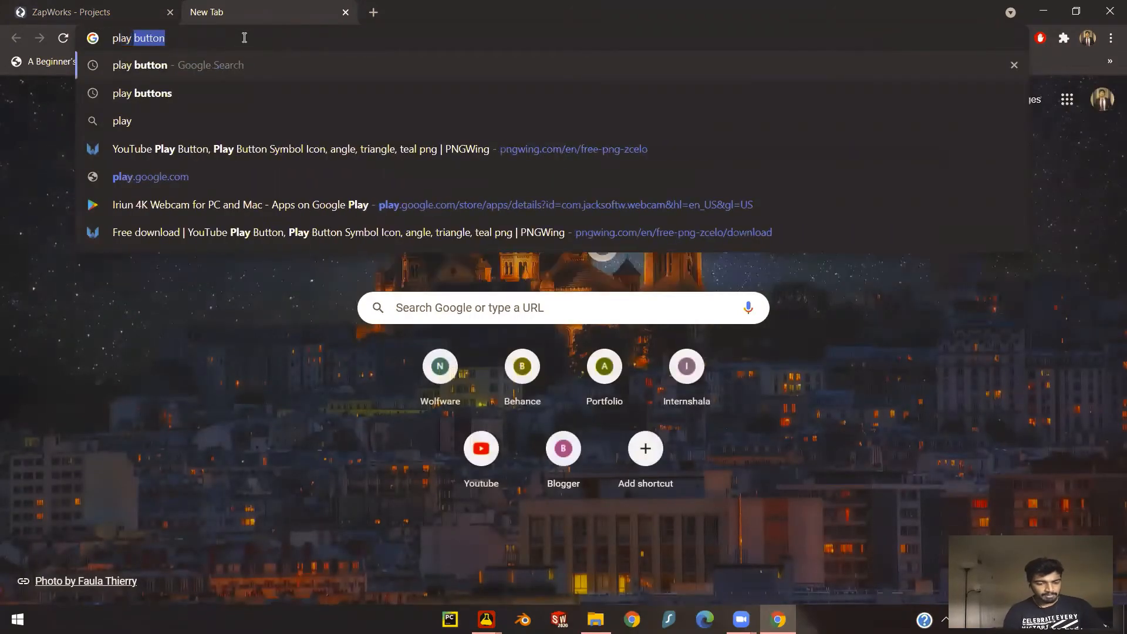
text(button)
key(Return)
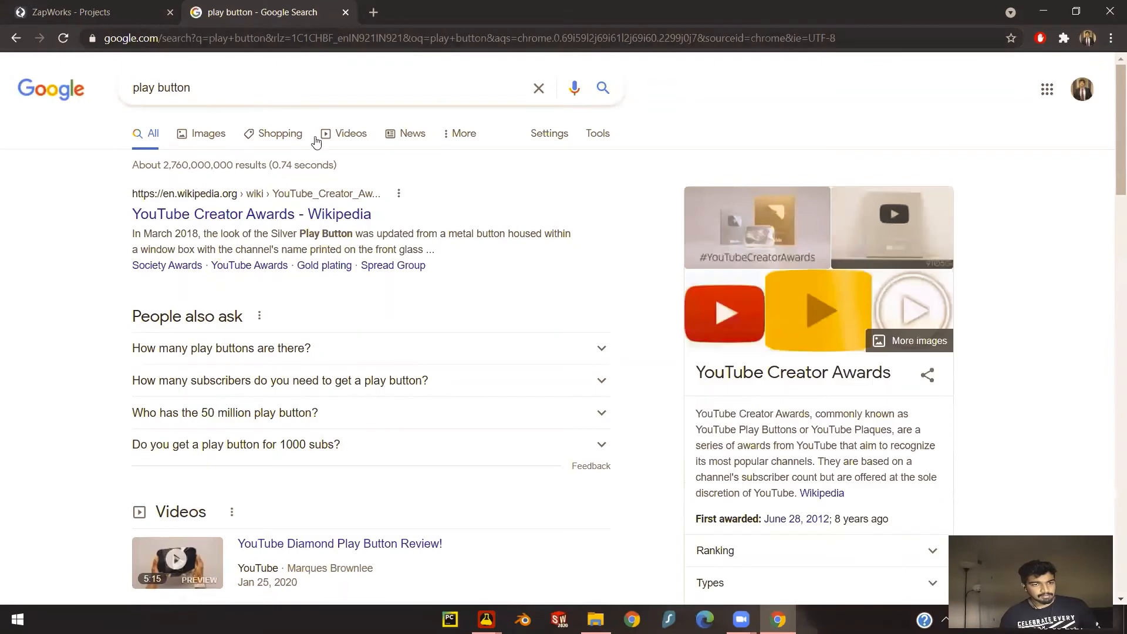
click(205, 136)
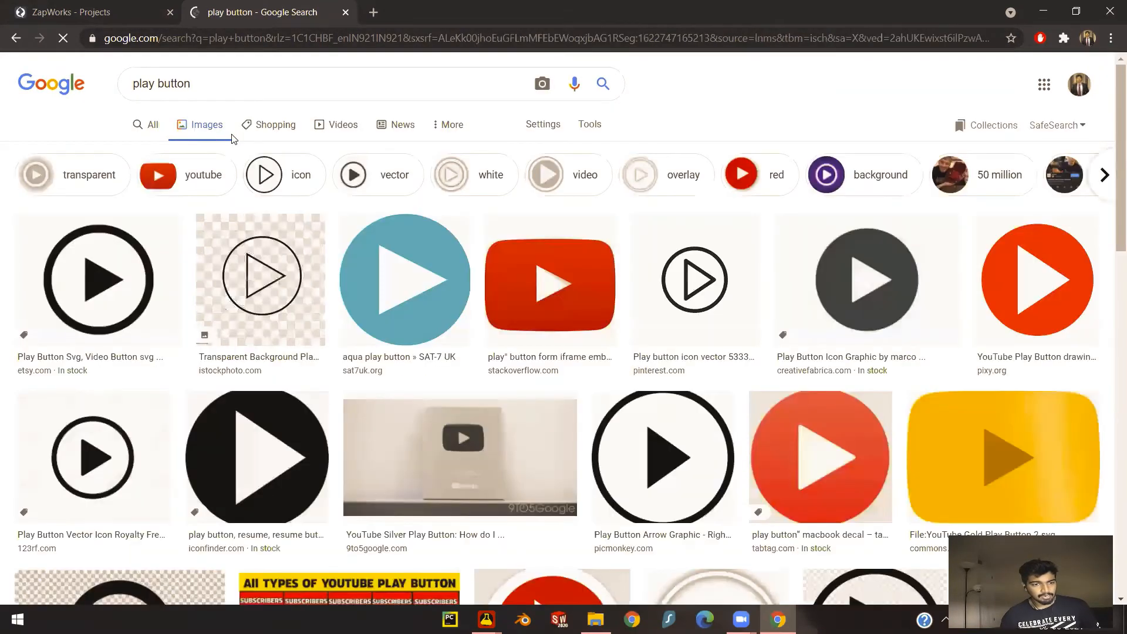
- Browse the play button image results and preview the red YouTube-style button
scroll(176, 249, down, 1)
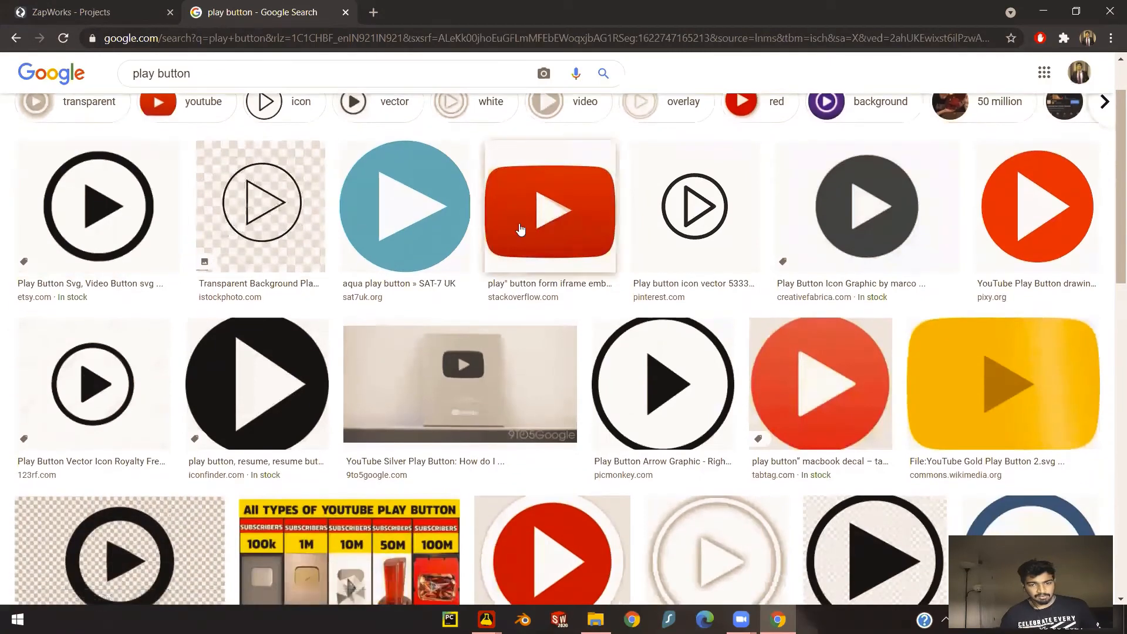
click(562, 220)
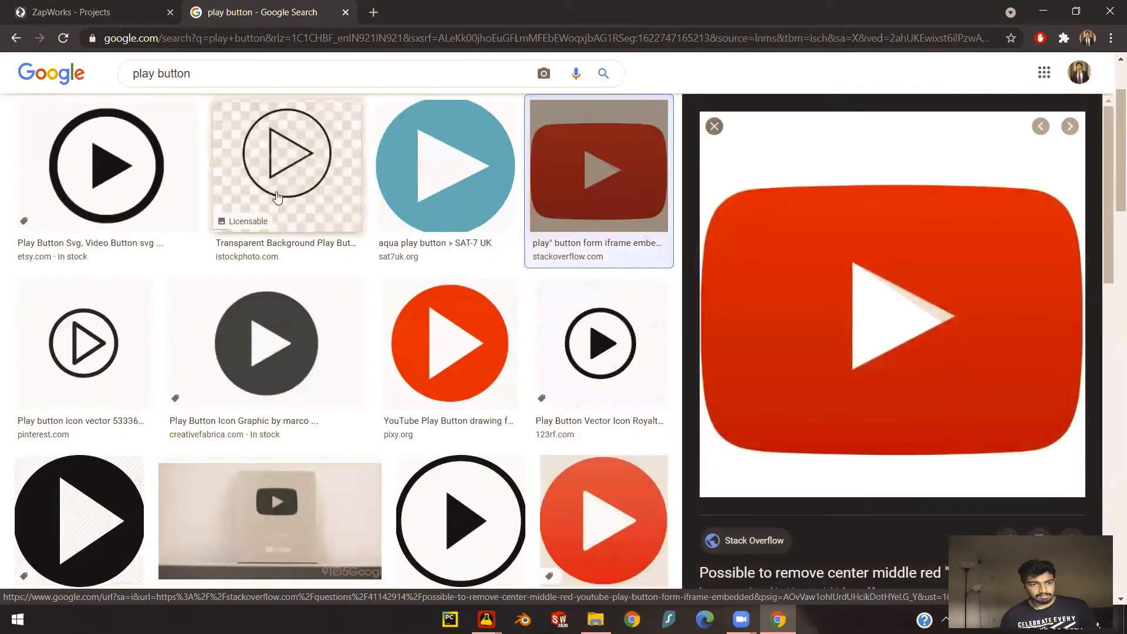
scroll(337, 158, down, 1)
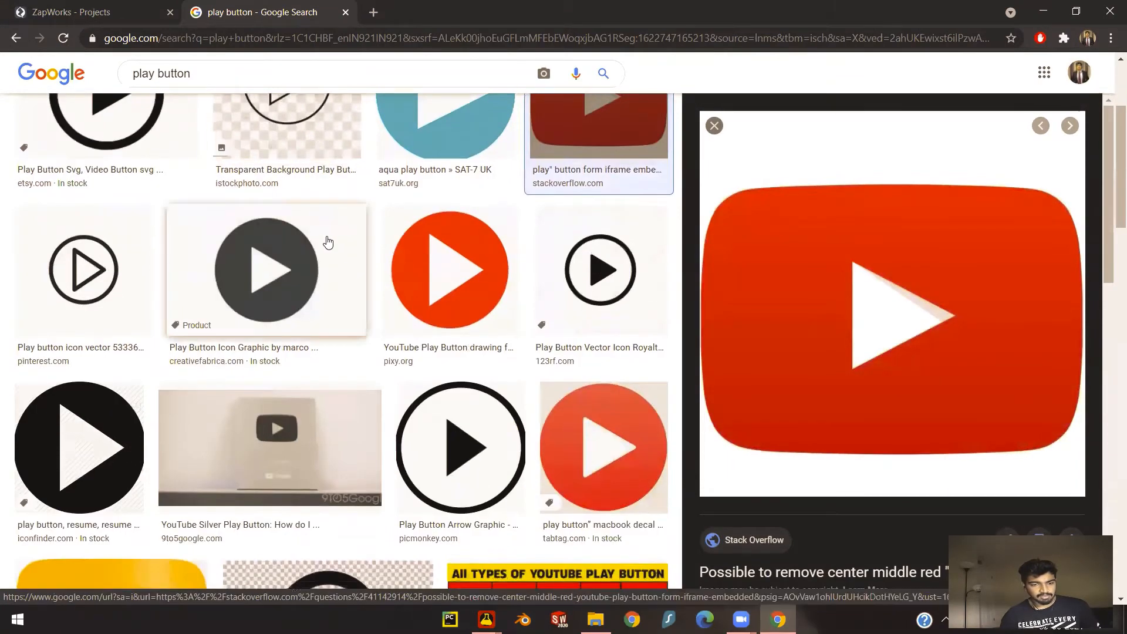
scroll(347, 255, up, 2)
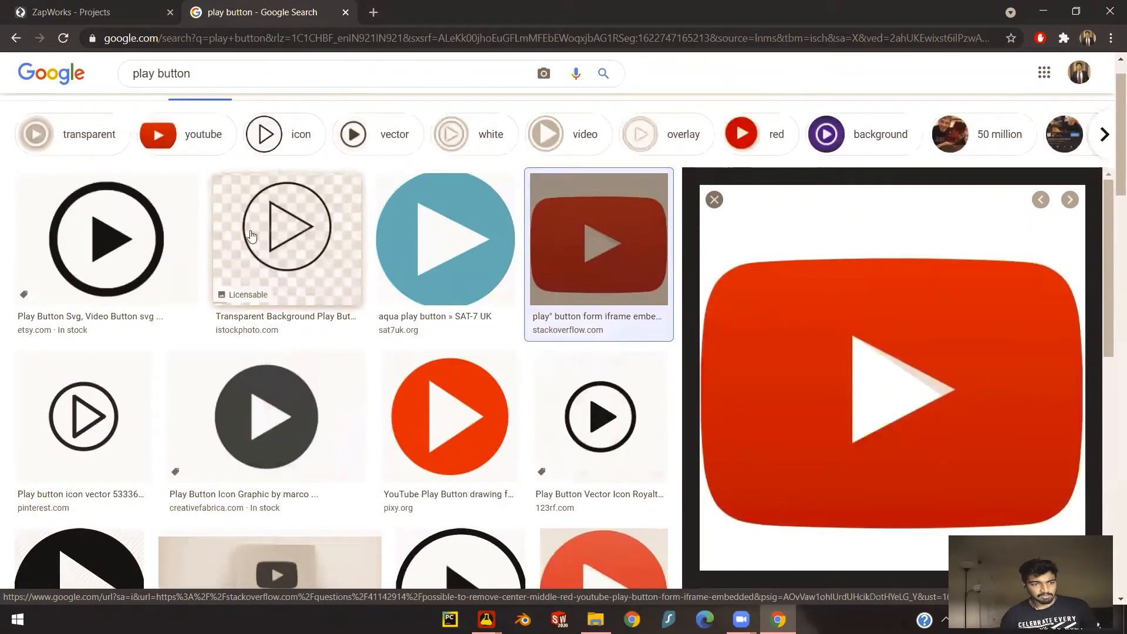
- Preview the outlined play button on a transparent background from iStock and open its source page
click(307, 226)
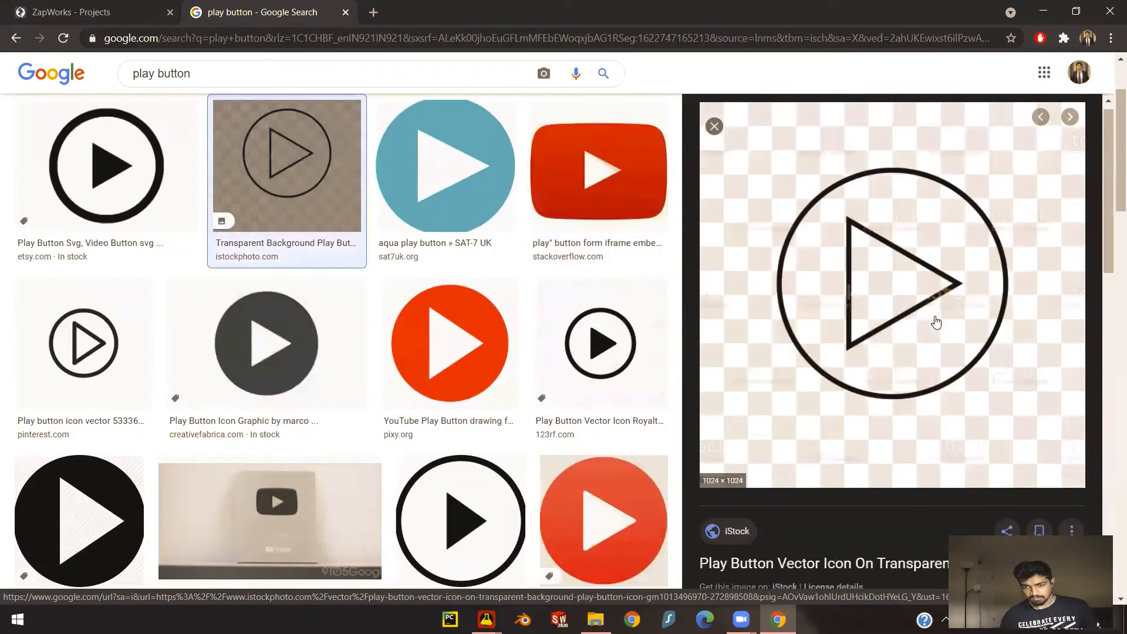
scroll(933, 322, down, 1)
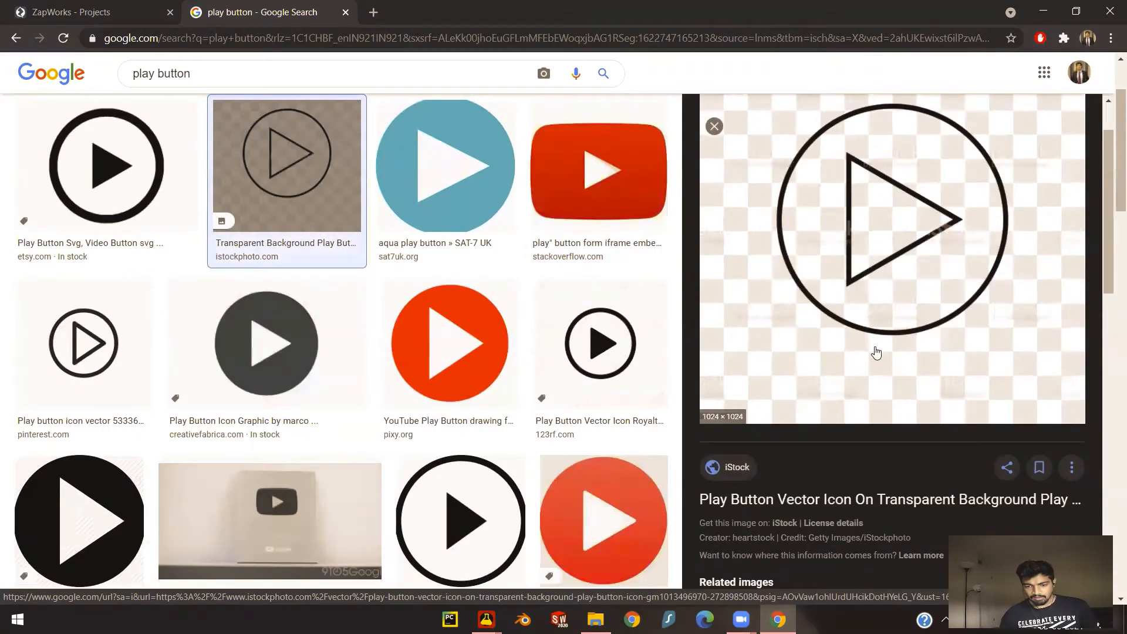
scroll(874, 352, down, 2)
scroll(945, 430, down, 2)
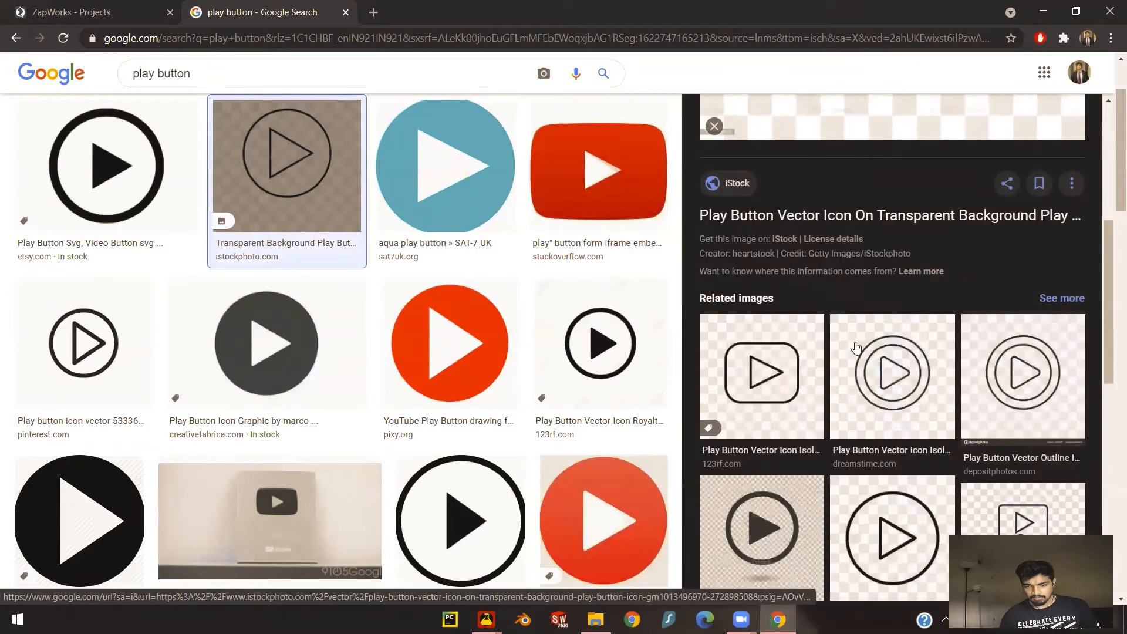
scroll(845, 235, up, 1)
click(865, 277)
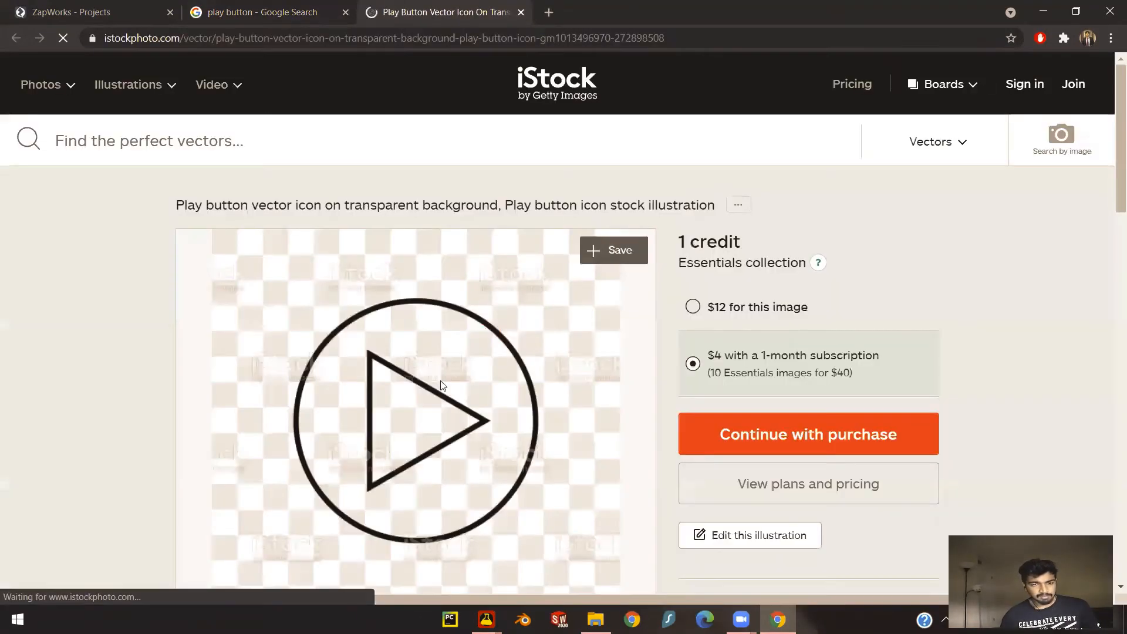
scroll(456, 358, down, 1)
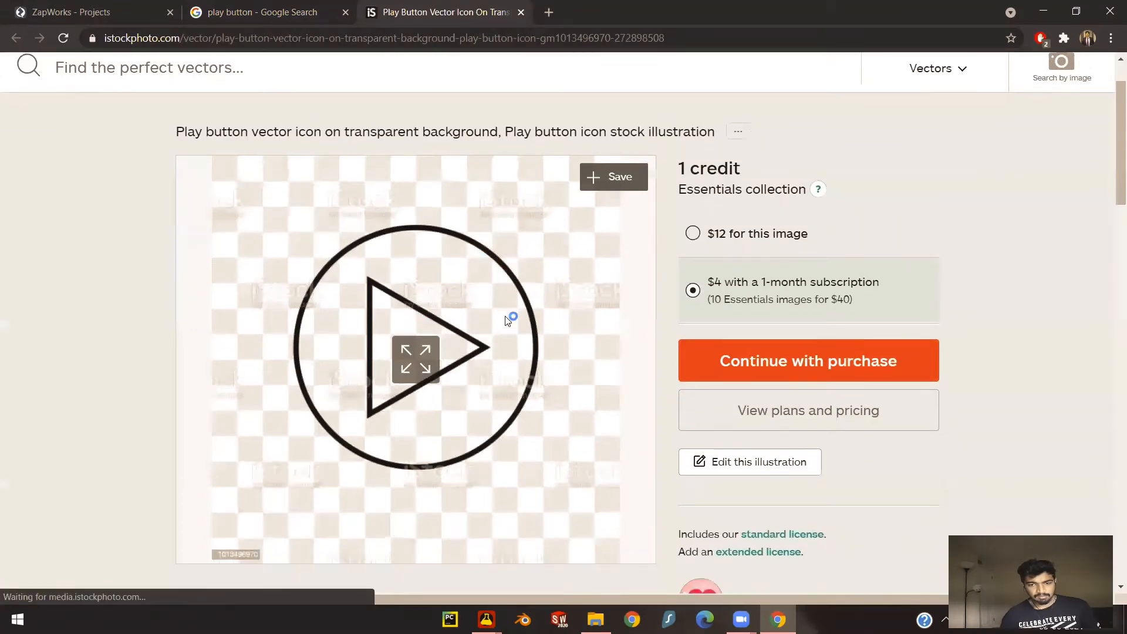
scroll(499, 324, down, 5)
scroll(495, 320, up, 4)
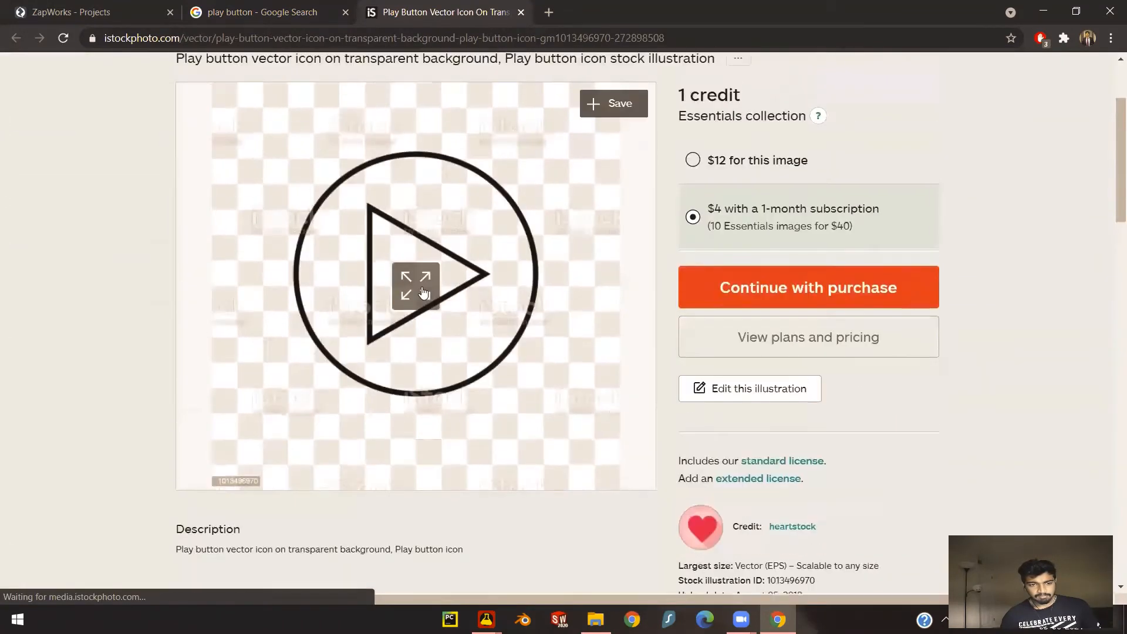
click(421, 287)
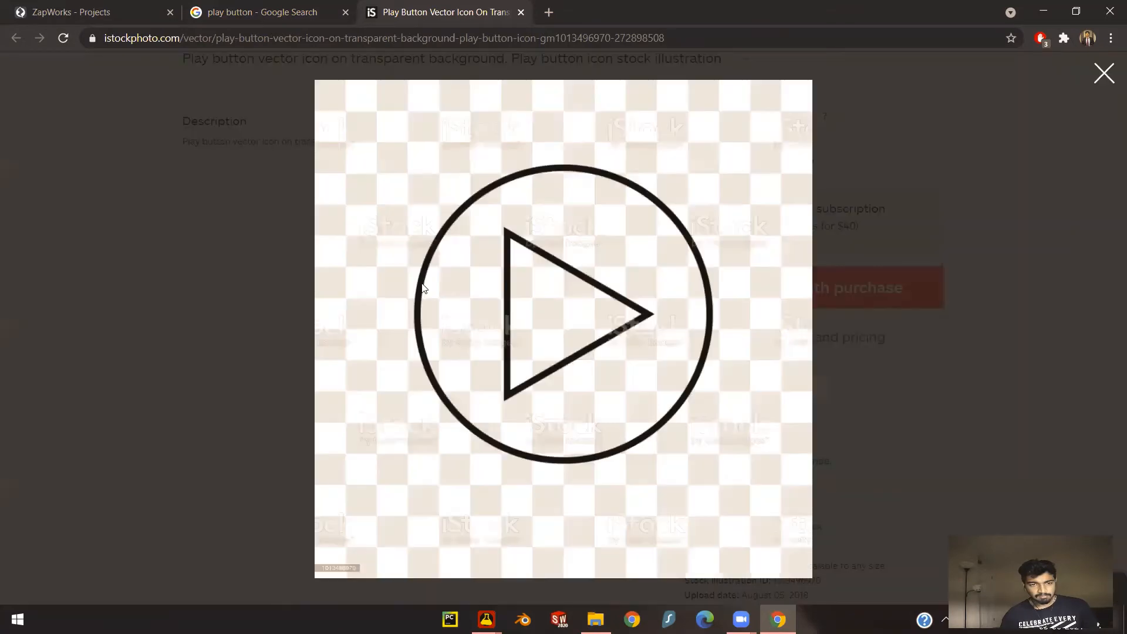
right_click(620, 239)
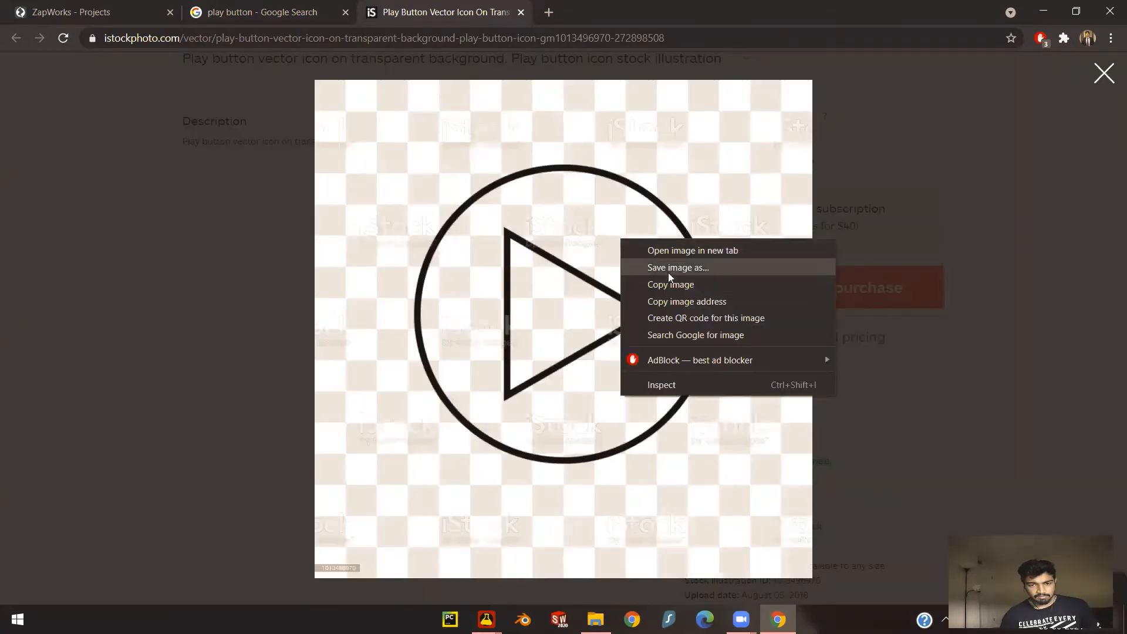
click(678, 283)
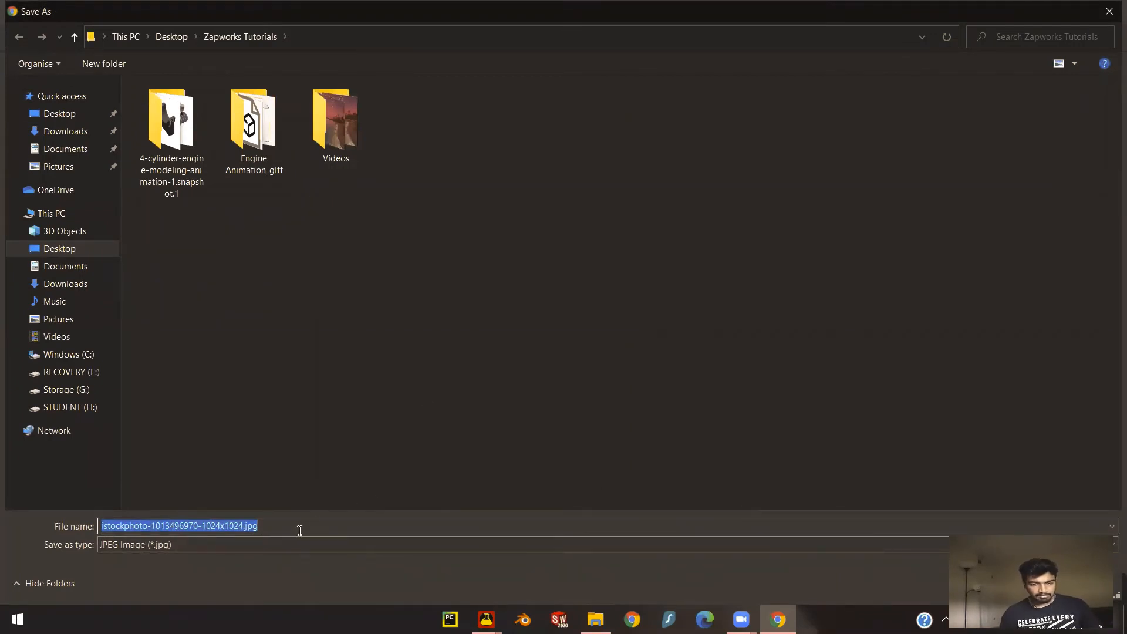
key(Return)
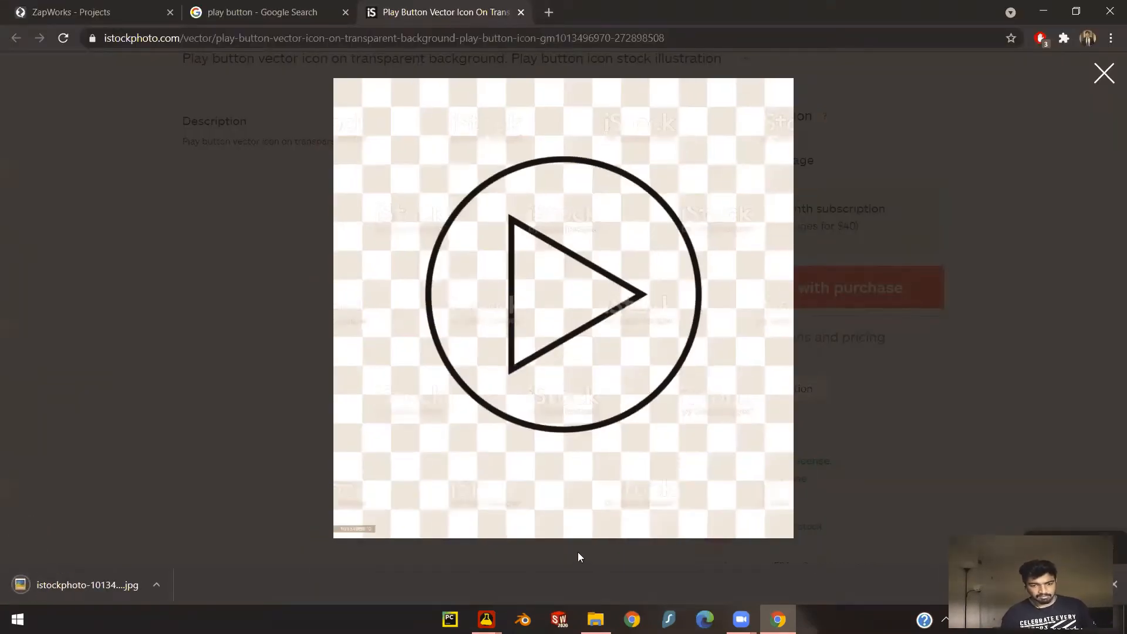
mouse_move(486, 619)
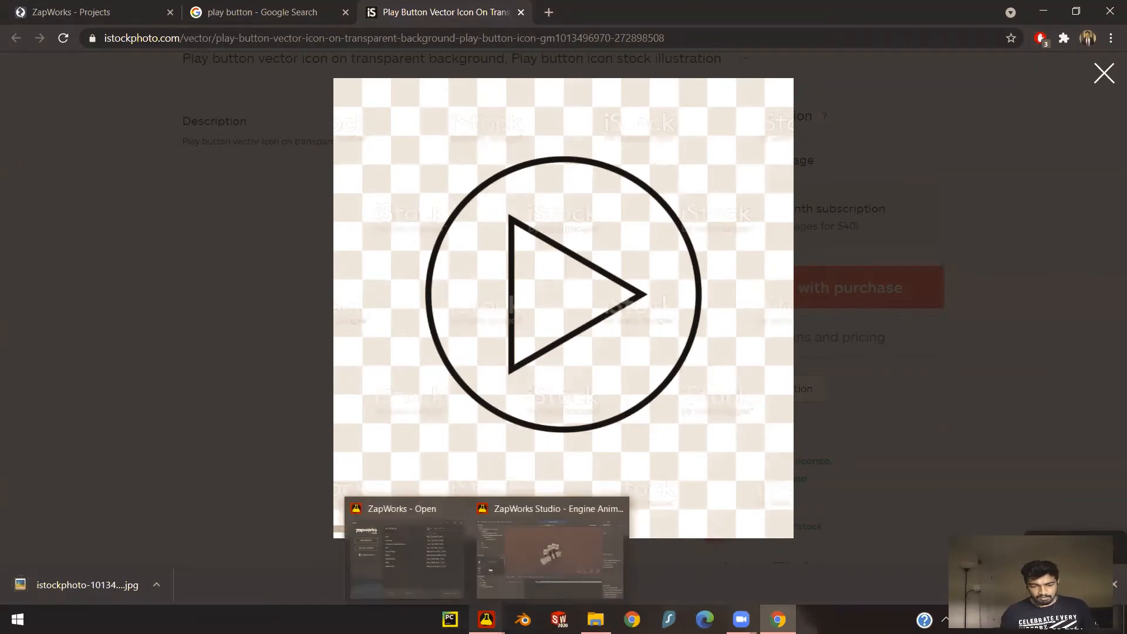
click(549, 554)
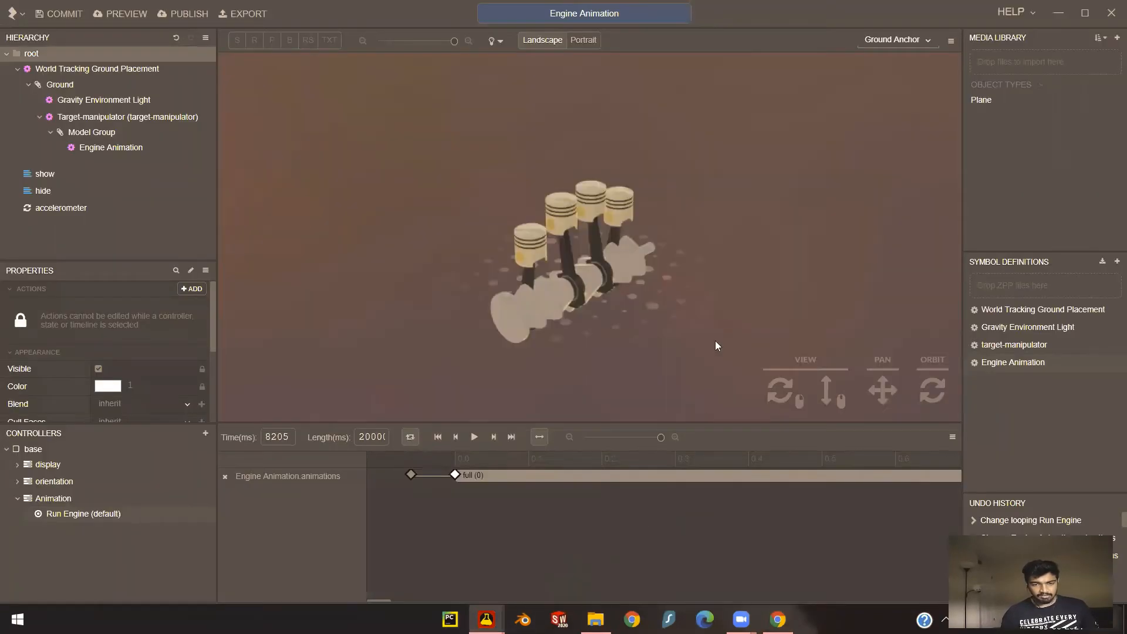
double_click(729, 7)
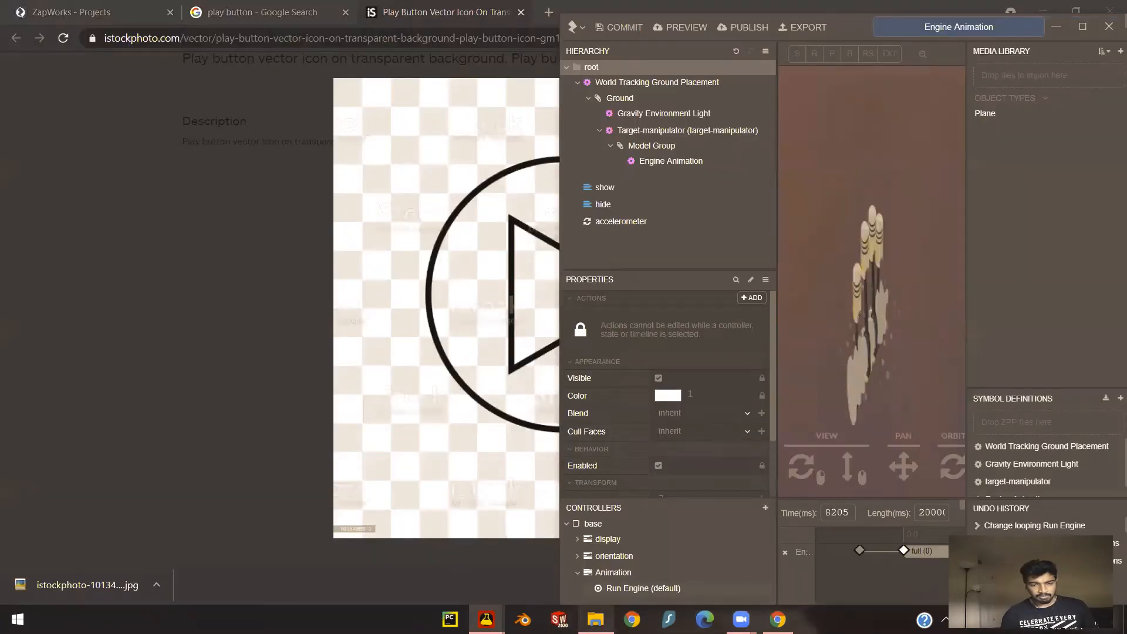
click(595, 619)
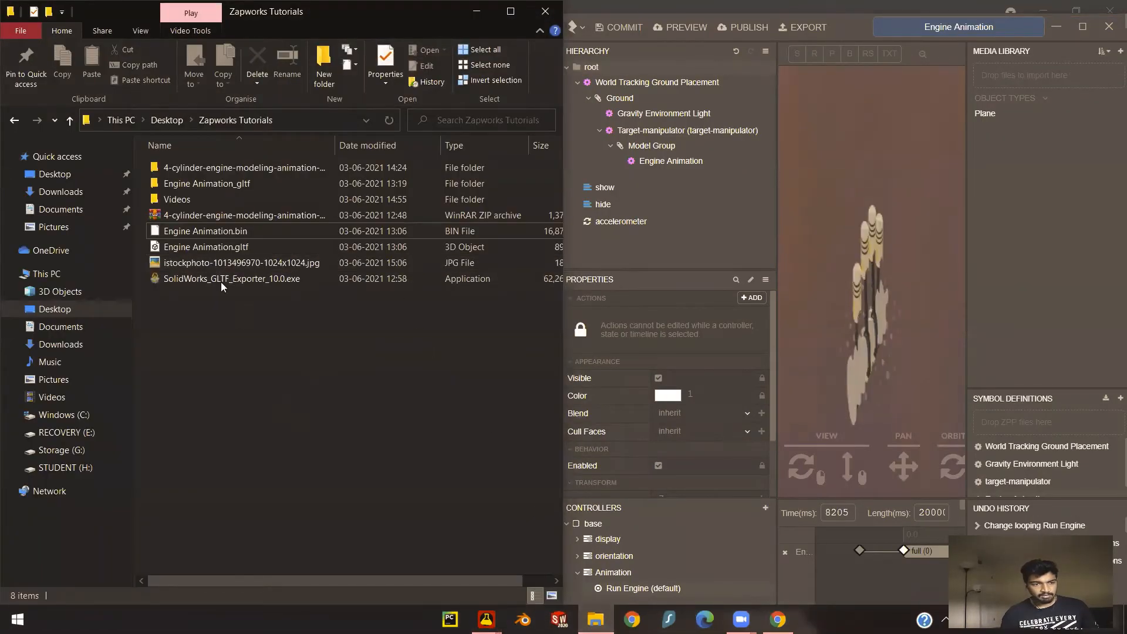
click(200, 261)
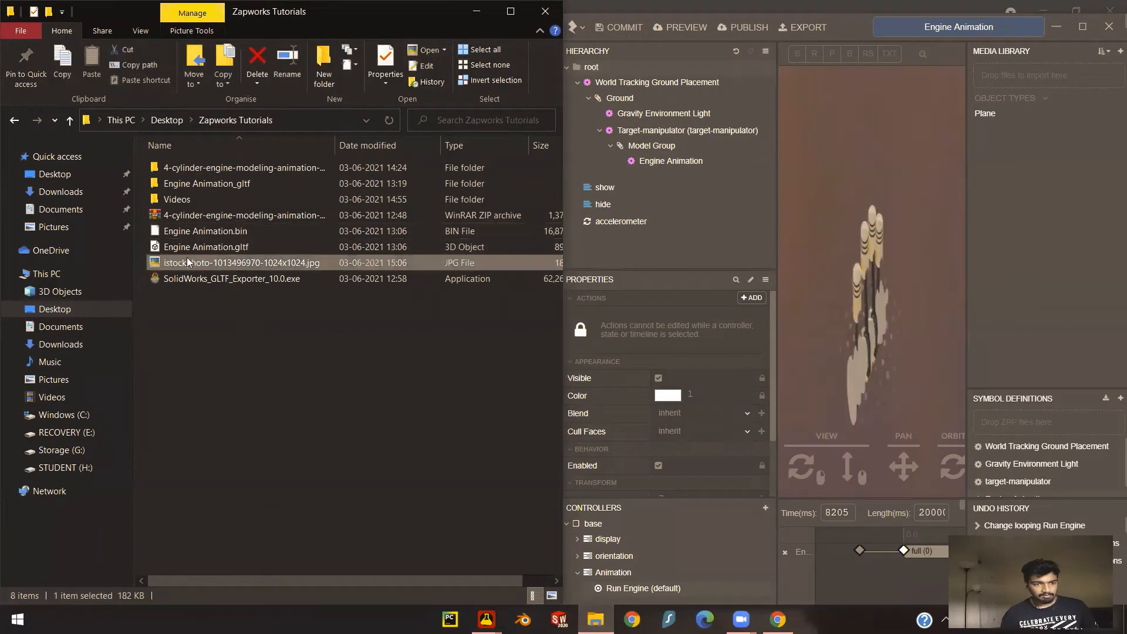
drag(209, 259, 1041, 84)
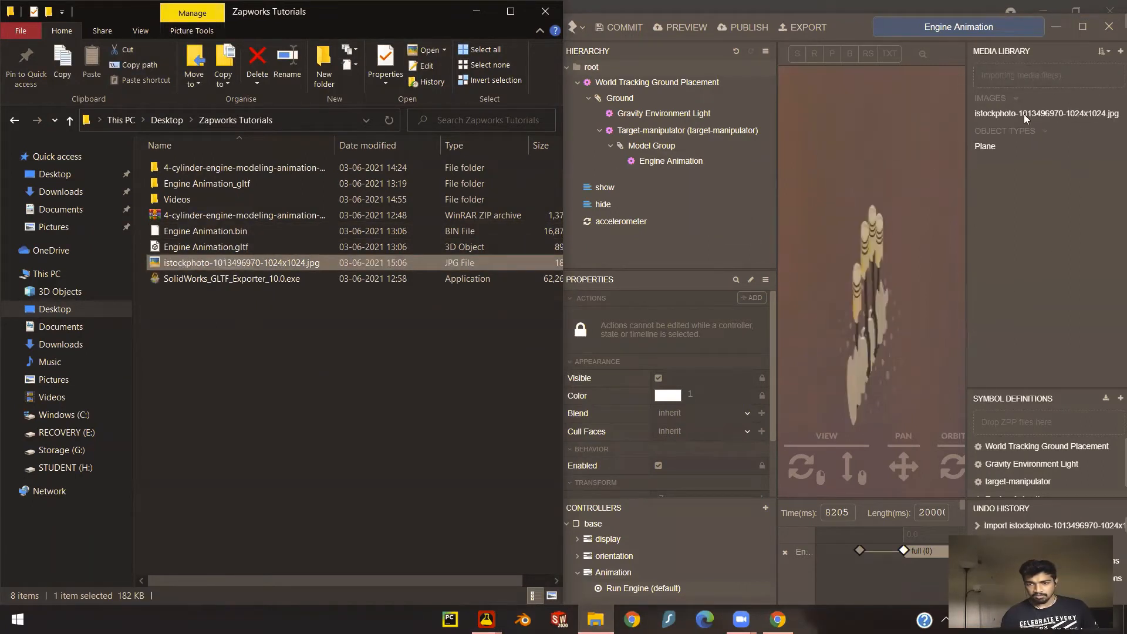
click(1082, 26)
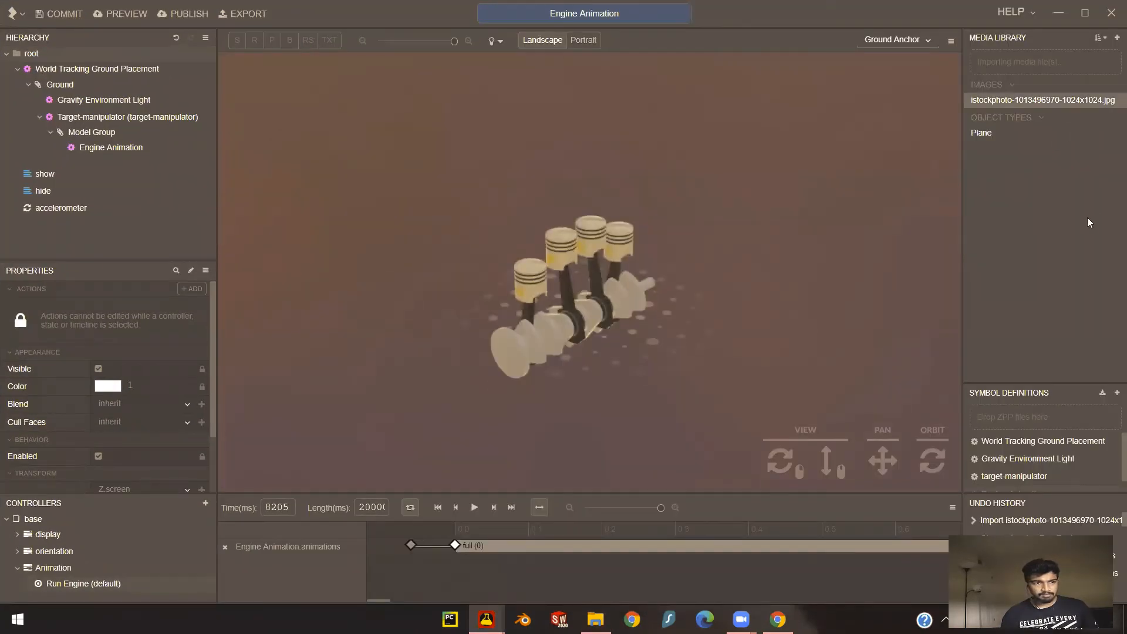
- Add the play button image directly under root in the hierarchy and select it with the base state active for editing
drag(1003, 99, 34, 61)
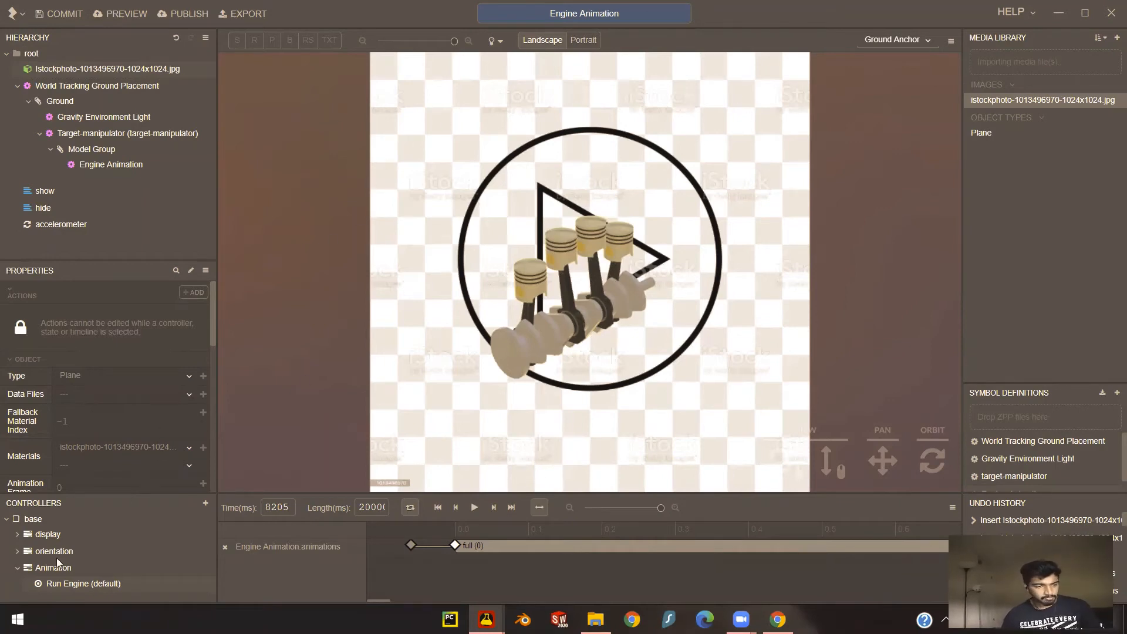
click(82, 582)
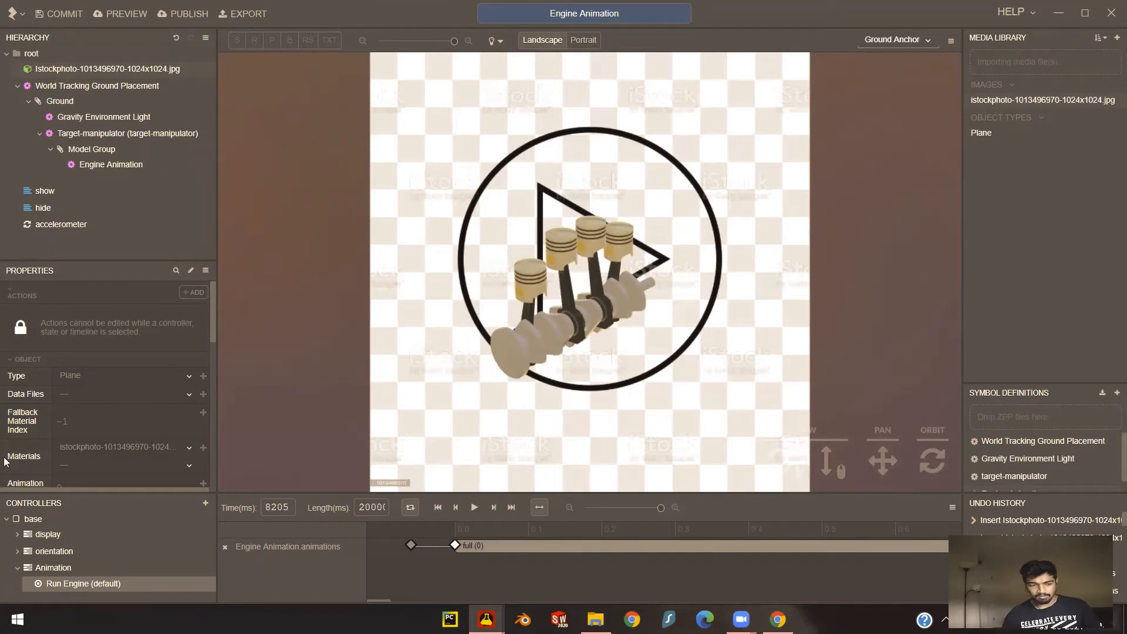
click(32, 520)
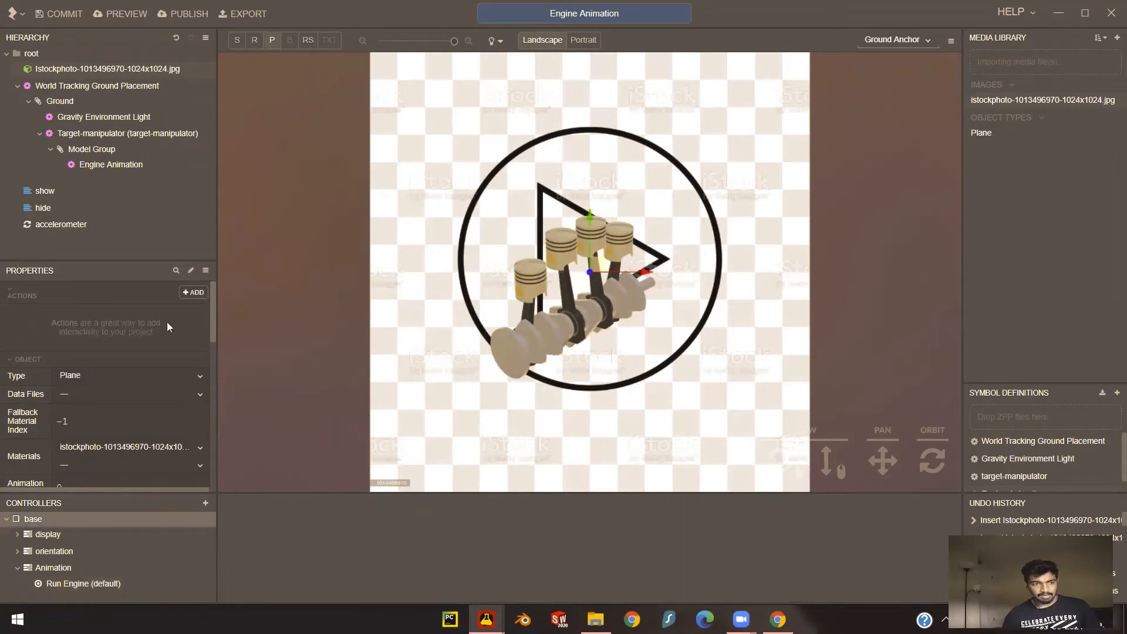
click(87, 70)
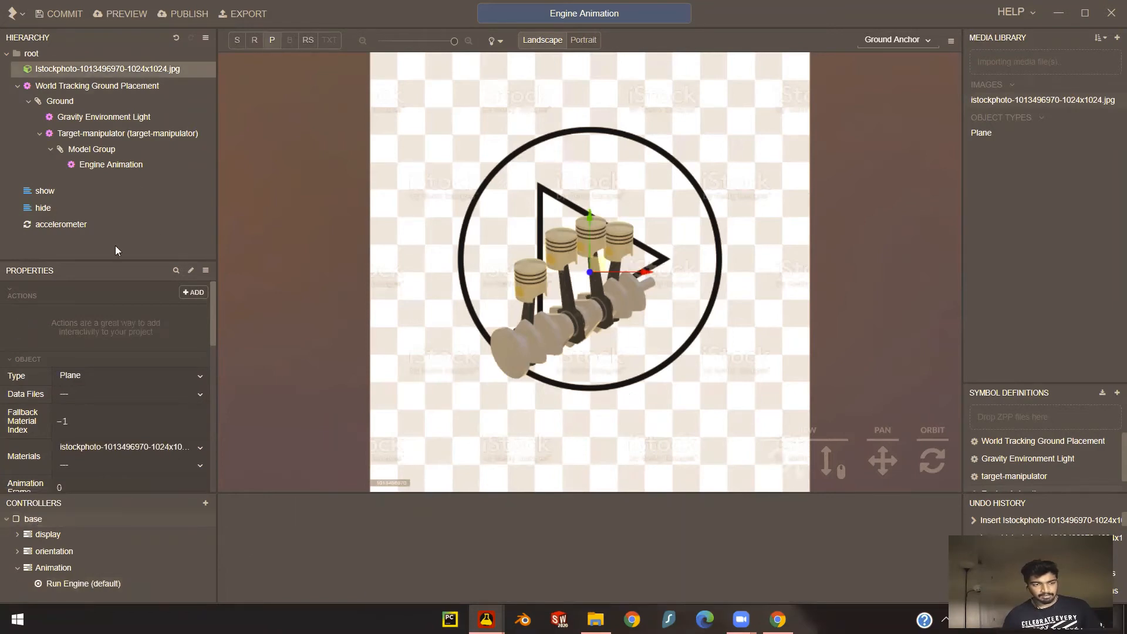
- Set the play button image's scale to 0.2 on all three axes
scroll(84, 426, down, 5)
scroll(82, 347, down, 6)
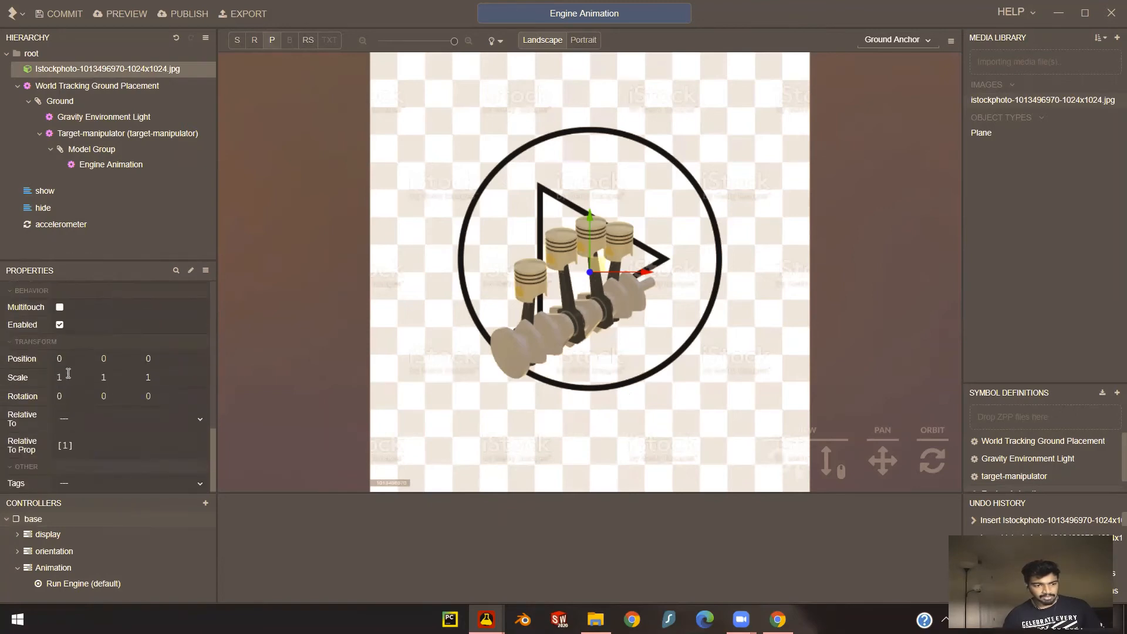
click(66, 378)
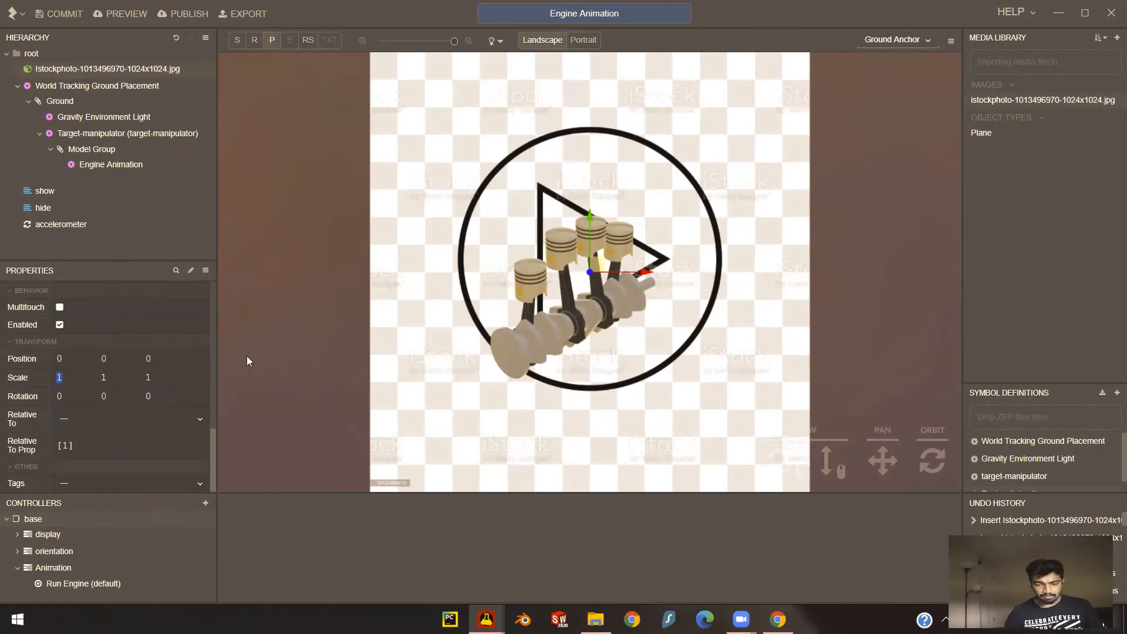
text(0.2)
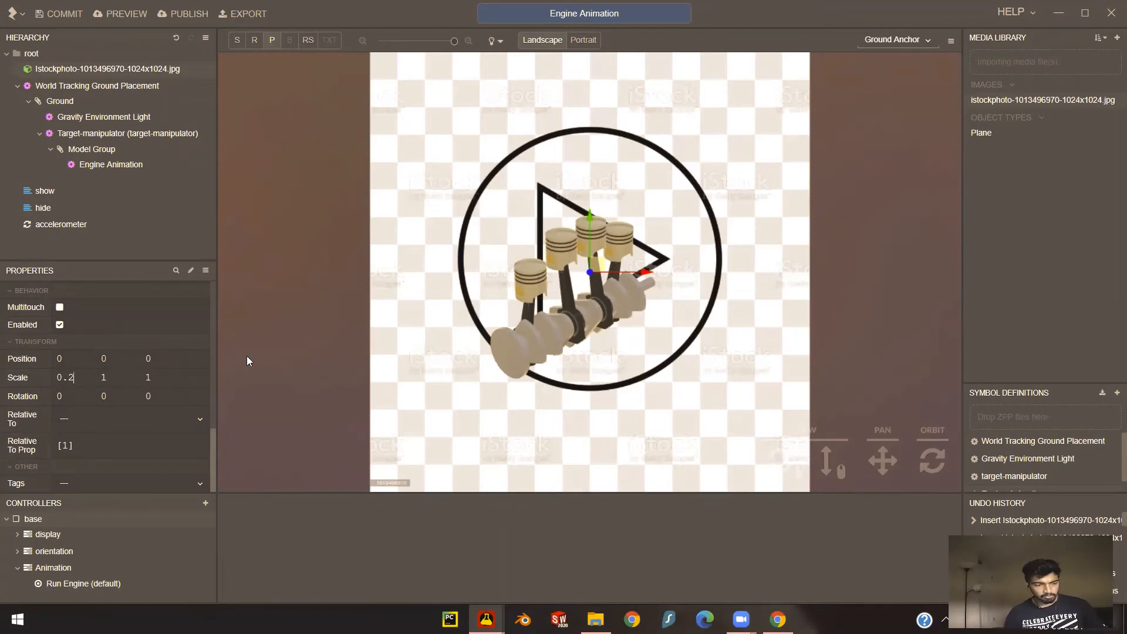
key(Tab)
text(0.2)
key(Tab)
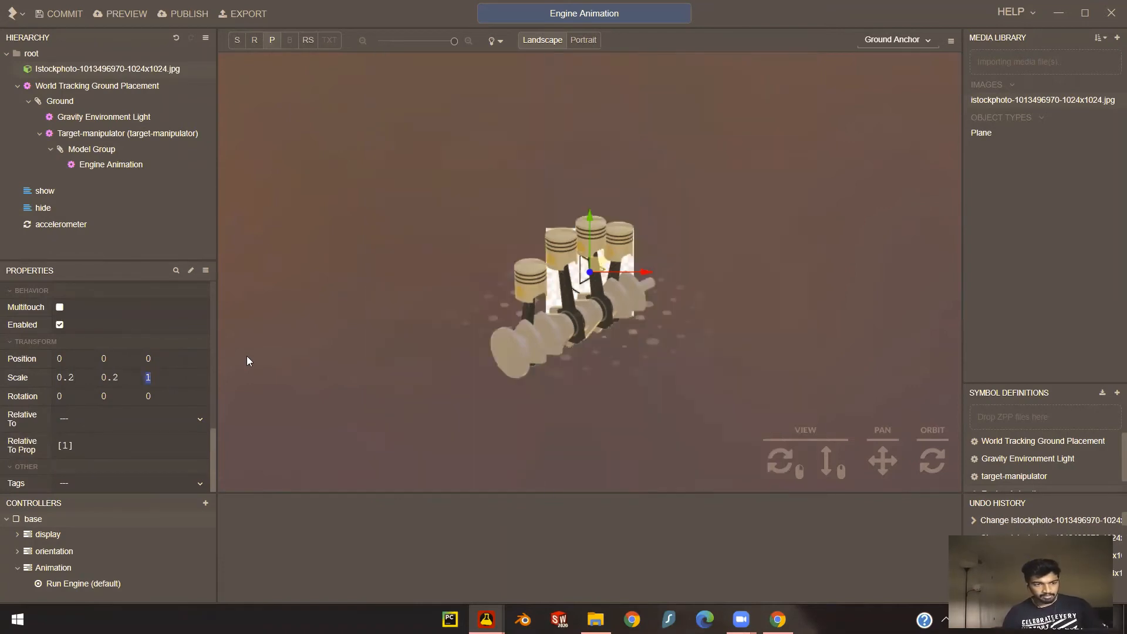
text(0.2)
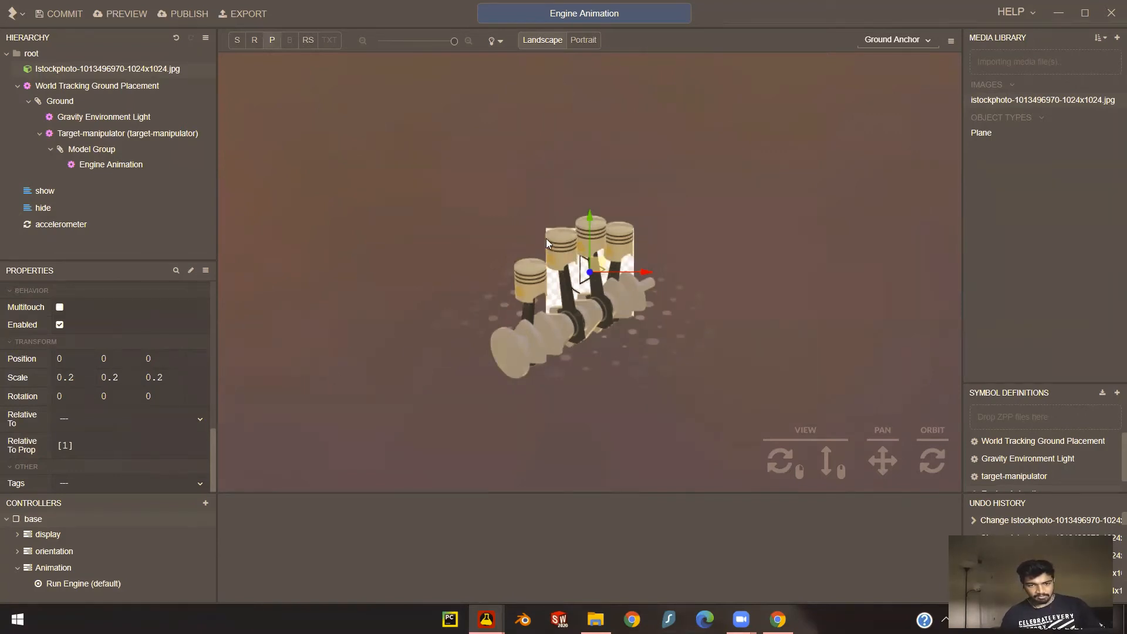
- Reduce the play button image's scale to 0.1 on all three axes
double_click(78, 381)
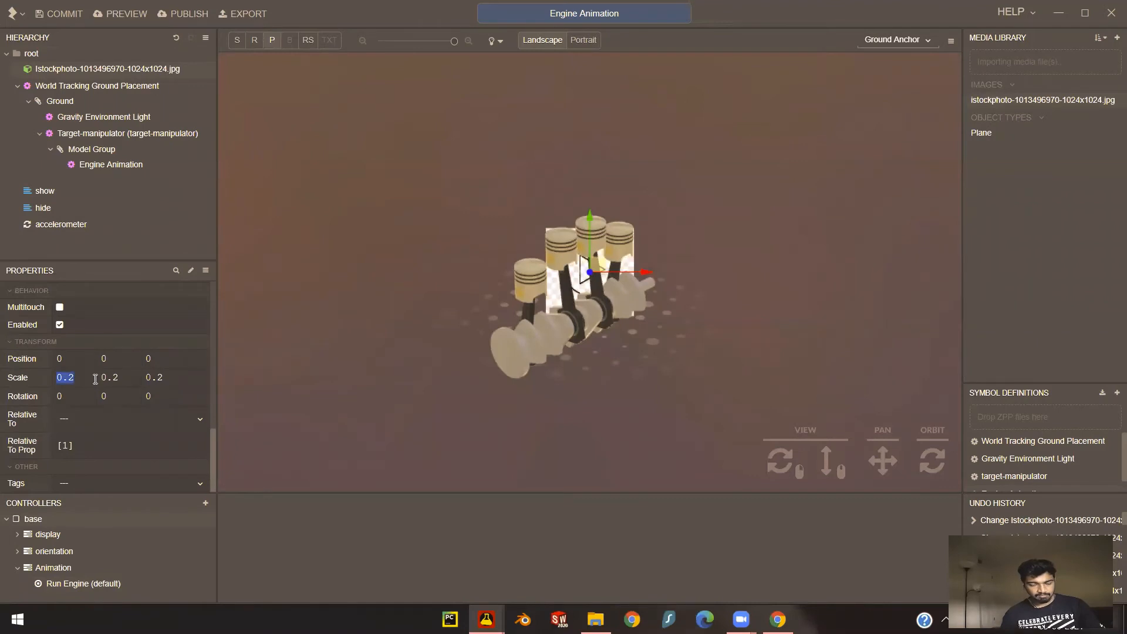
text(0.1)
key(Tab)
text(0.1)
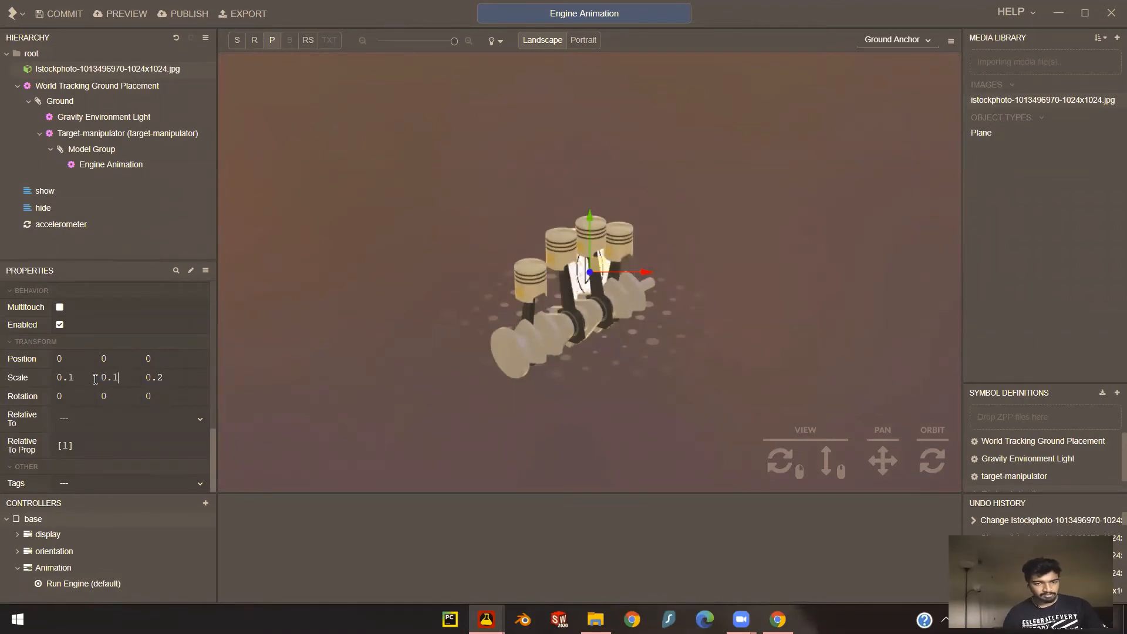
key(Tab)
text(0.)
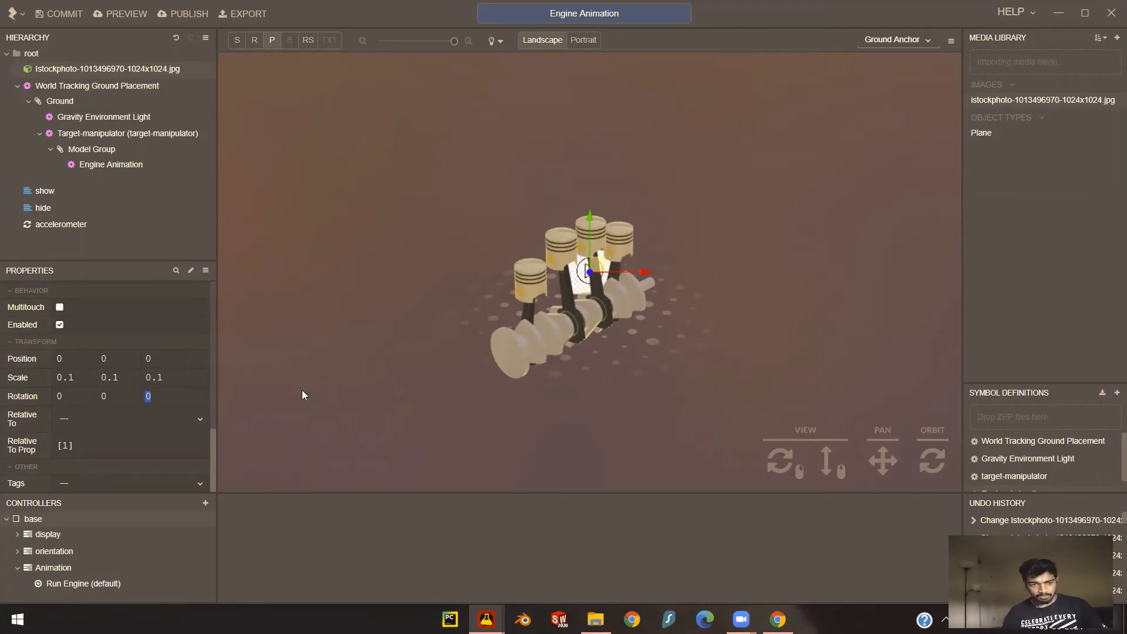
text(0.1)
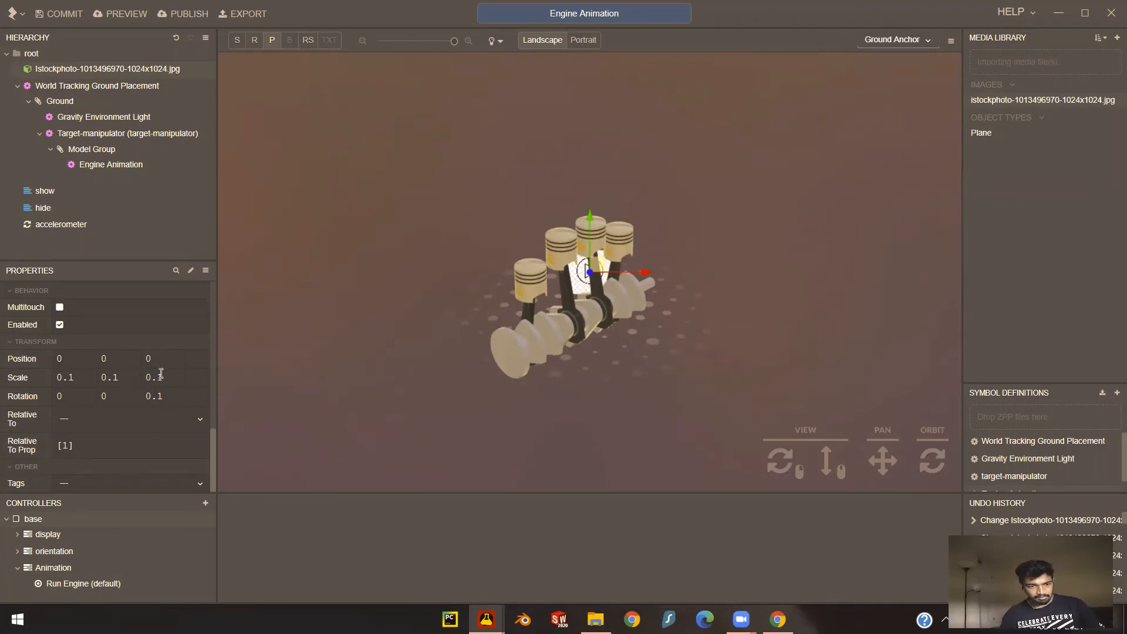
click(168, 396)
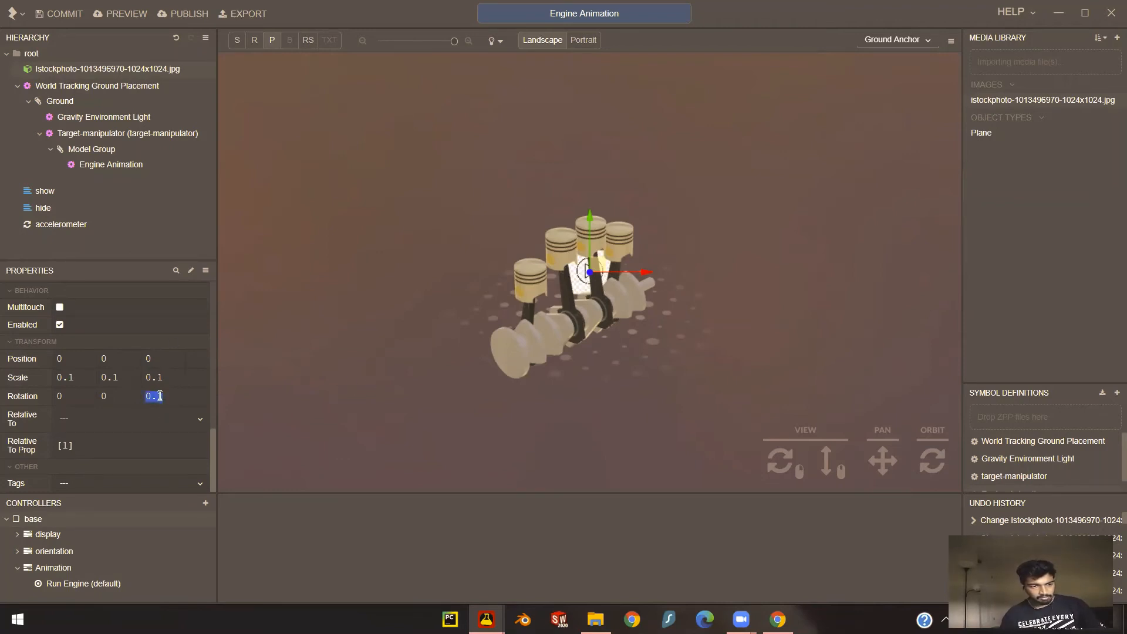
text(0)
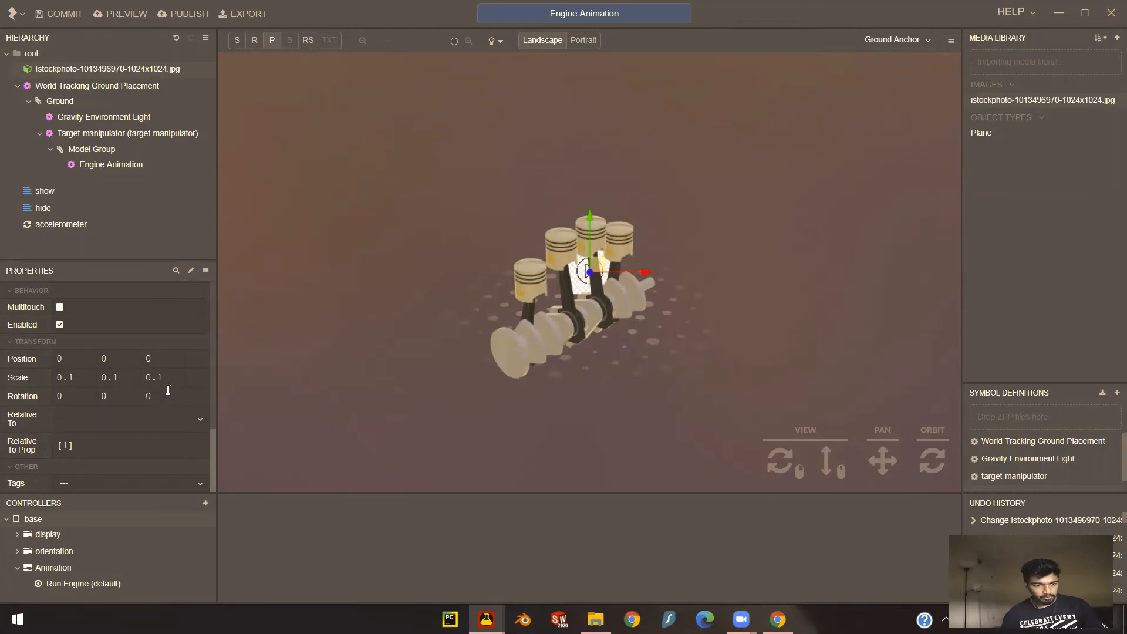
- Set the play button image's Z position to 0.5 and check its placement against the engine from the front
click(156, 357)
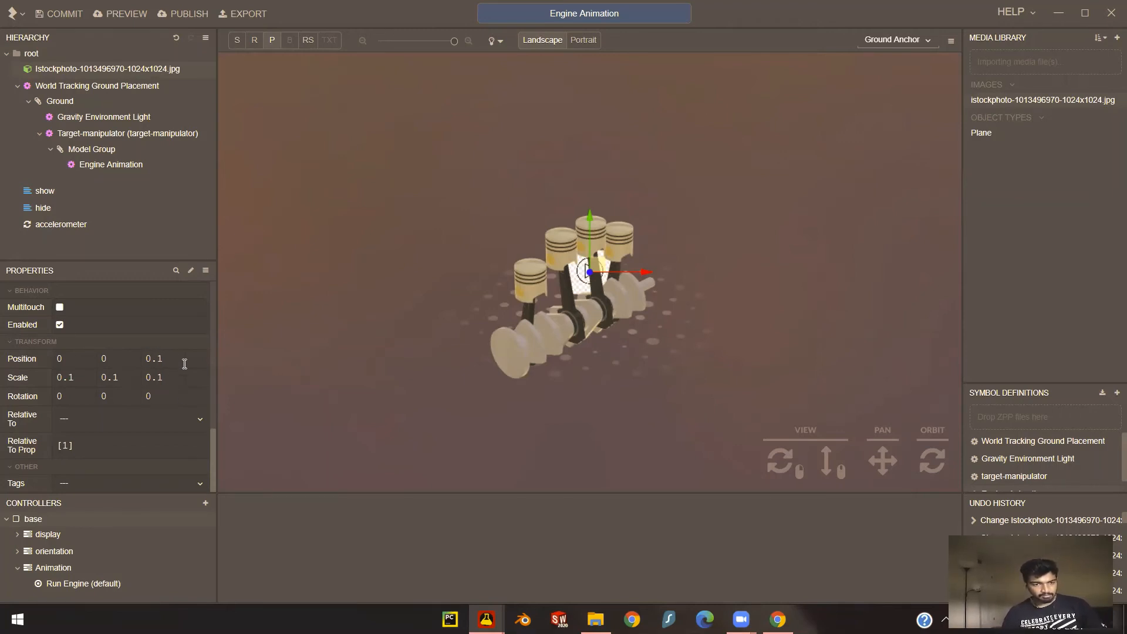
click(170, 356)
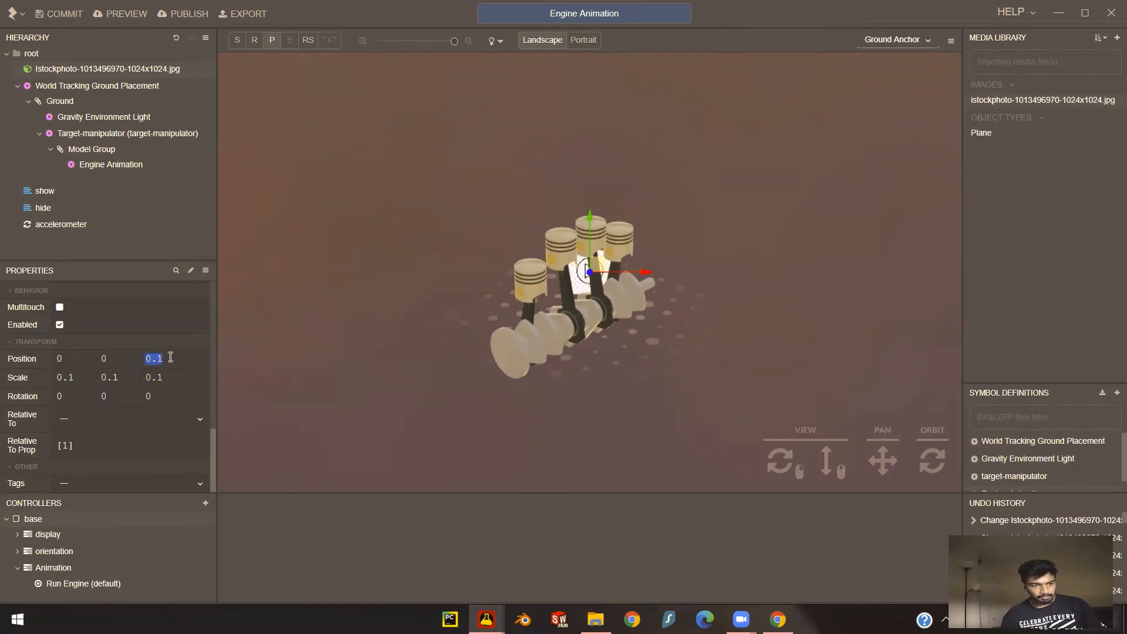
text(0)
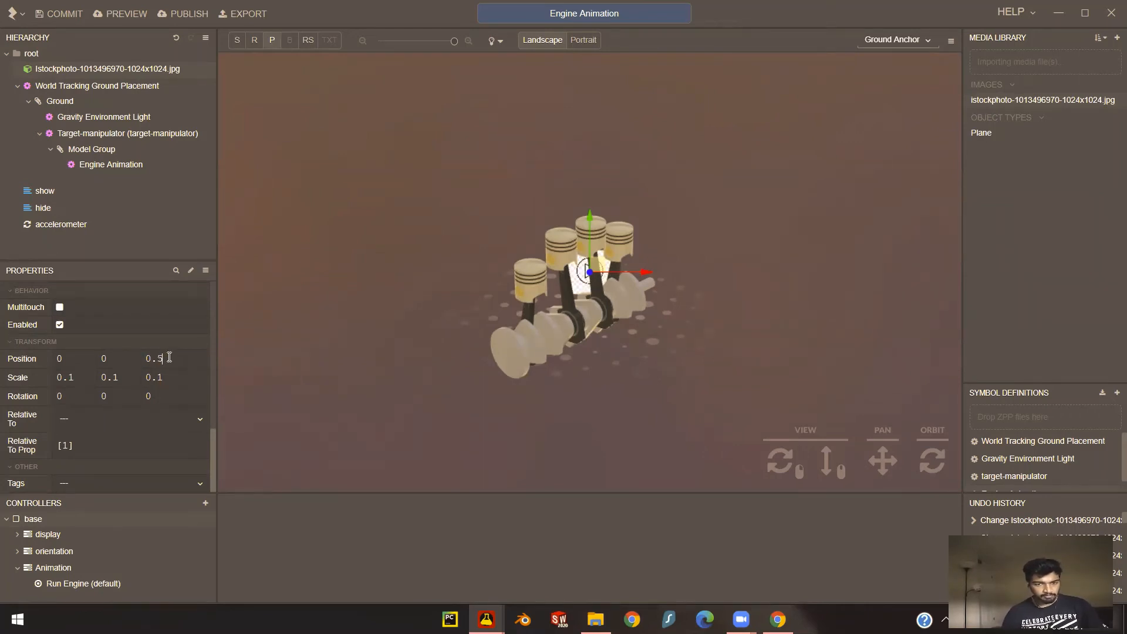
click(164, 379)
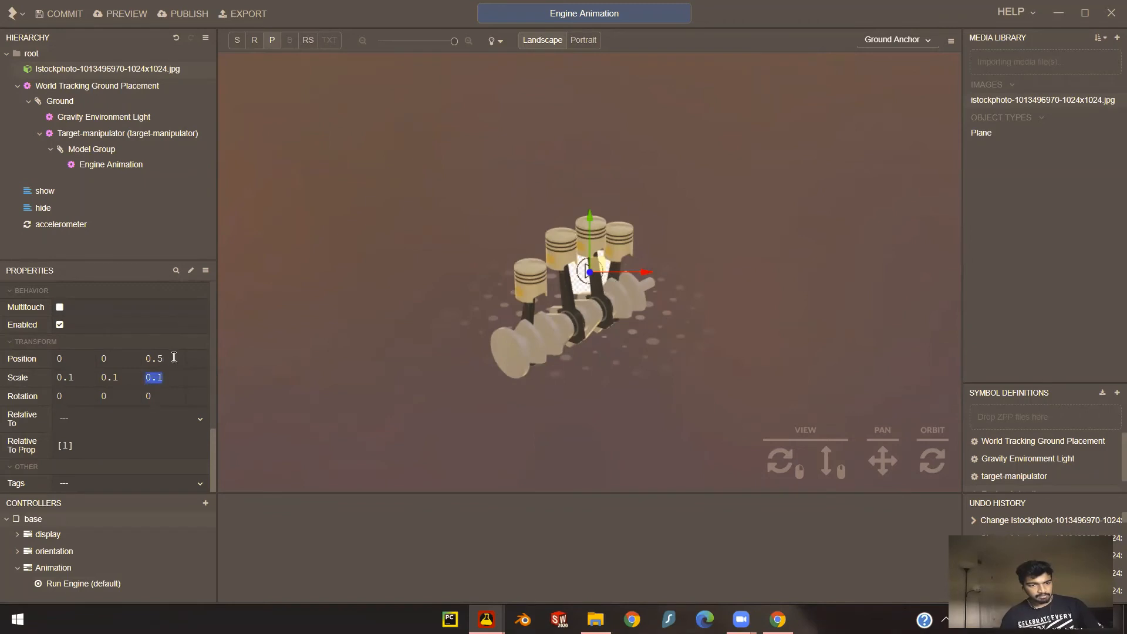
click(174, 357)
drag(931, 460, 860, 447)
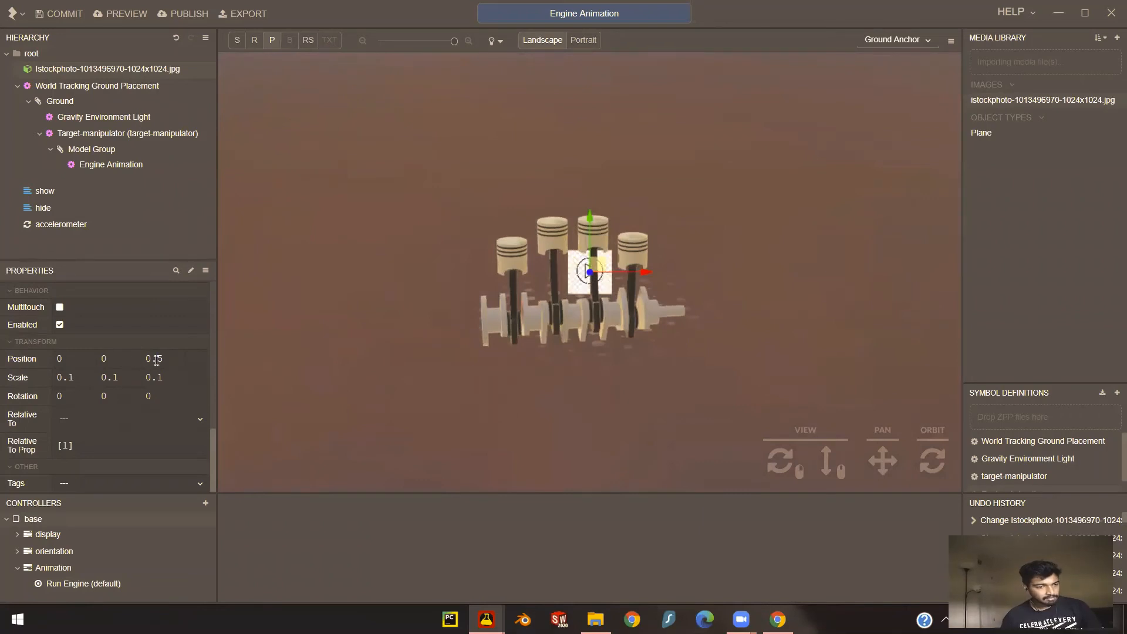
- Place the play button image above the engine by setting its Y position to 0.5 and Z position to 0
click(72, 360)
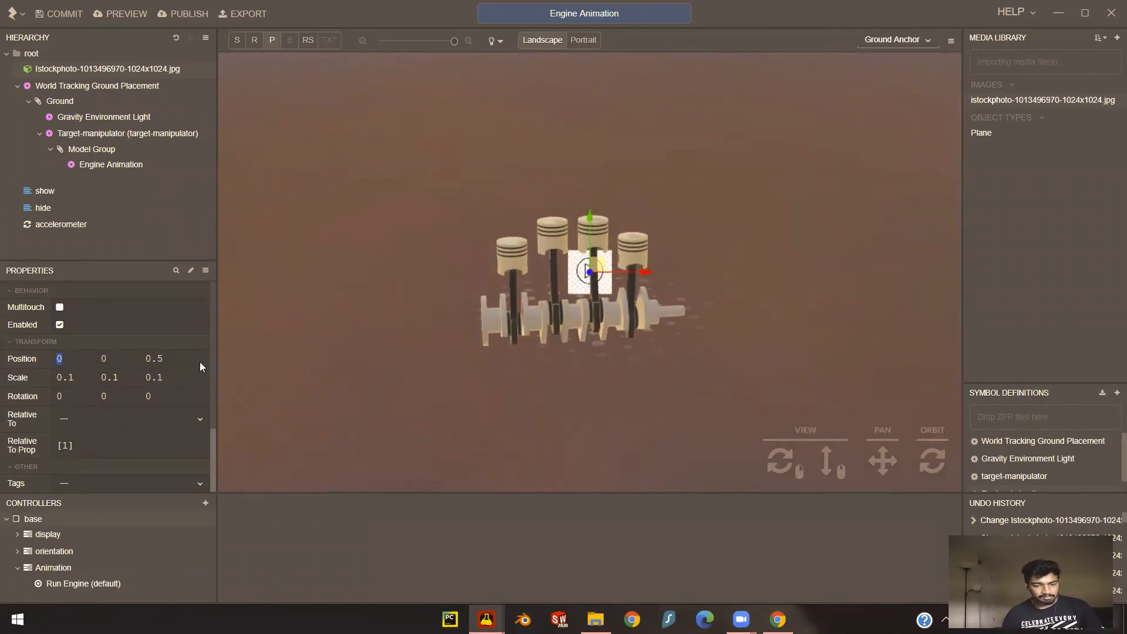
click(113, 360)
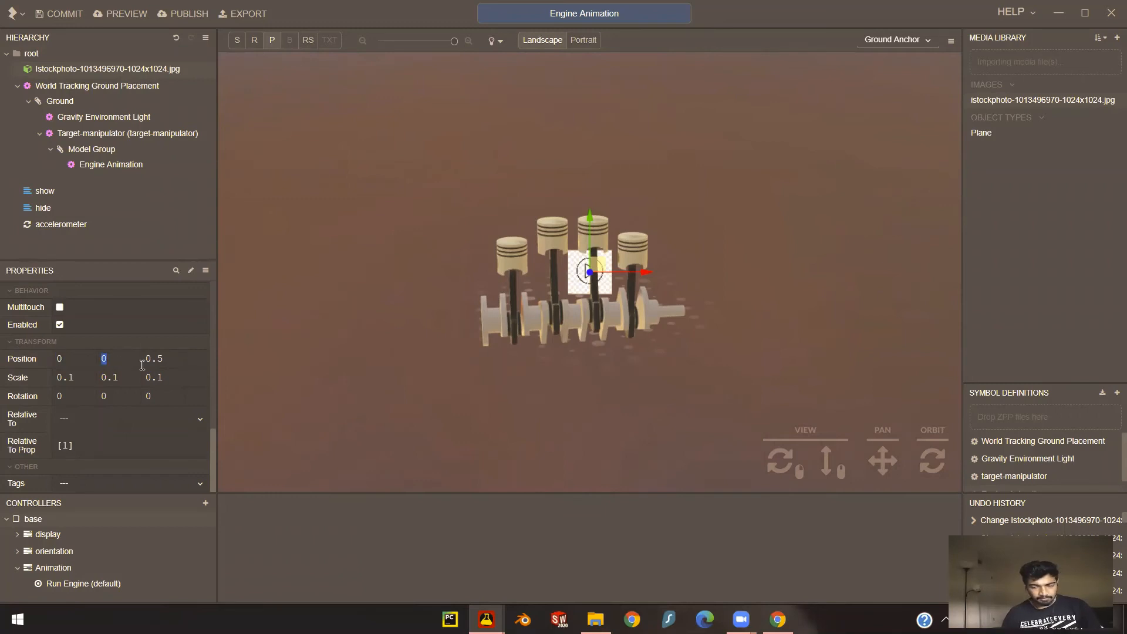
text(0.5)
key(Return)
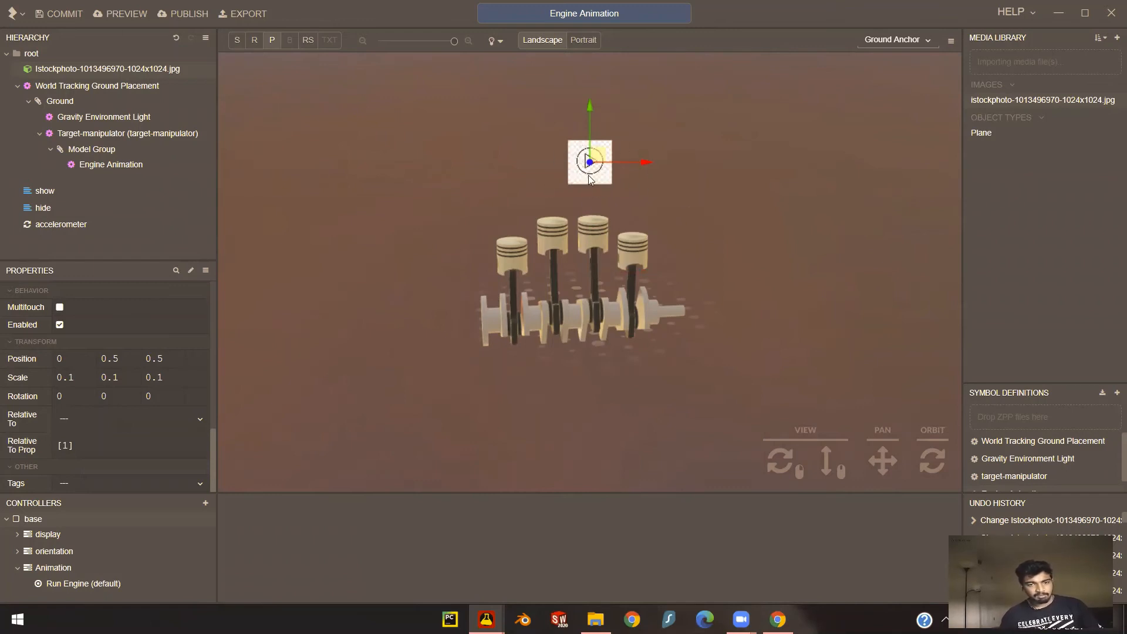
click(177, 360)
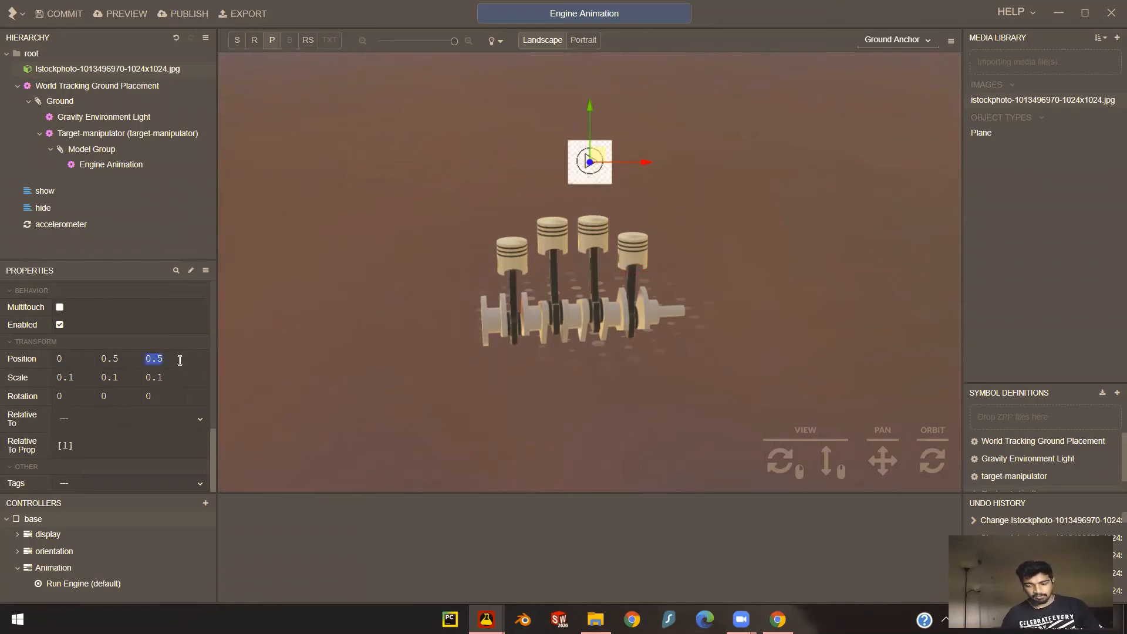
text(0)
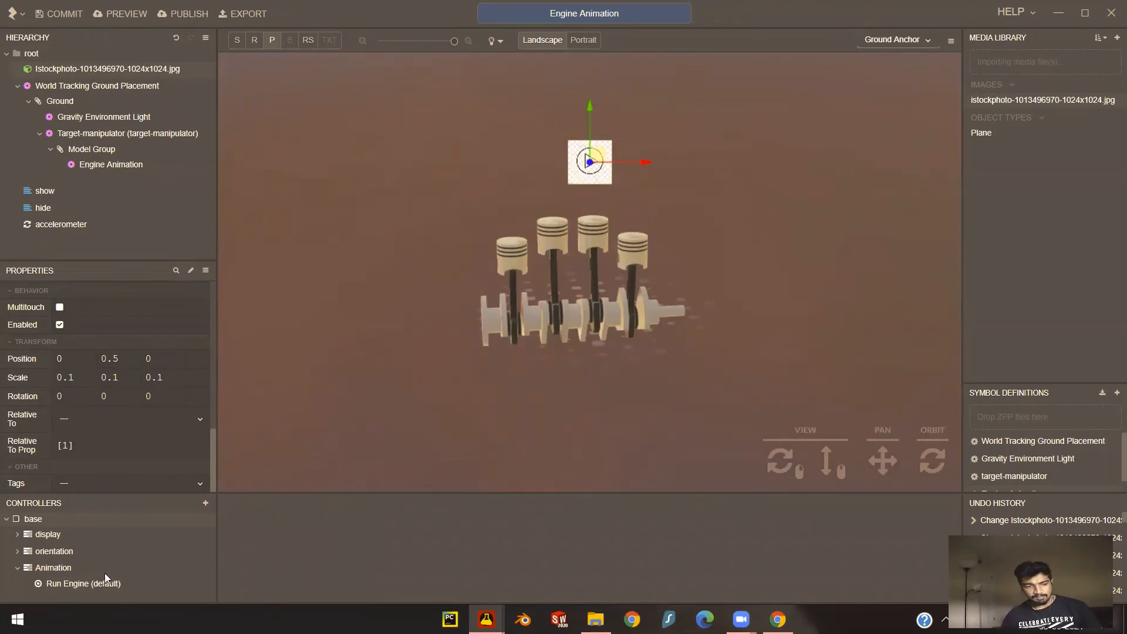
- Add a new pointerdown script to the play button image under root
click(79, 584)
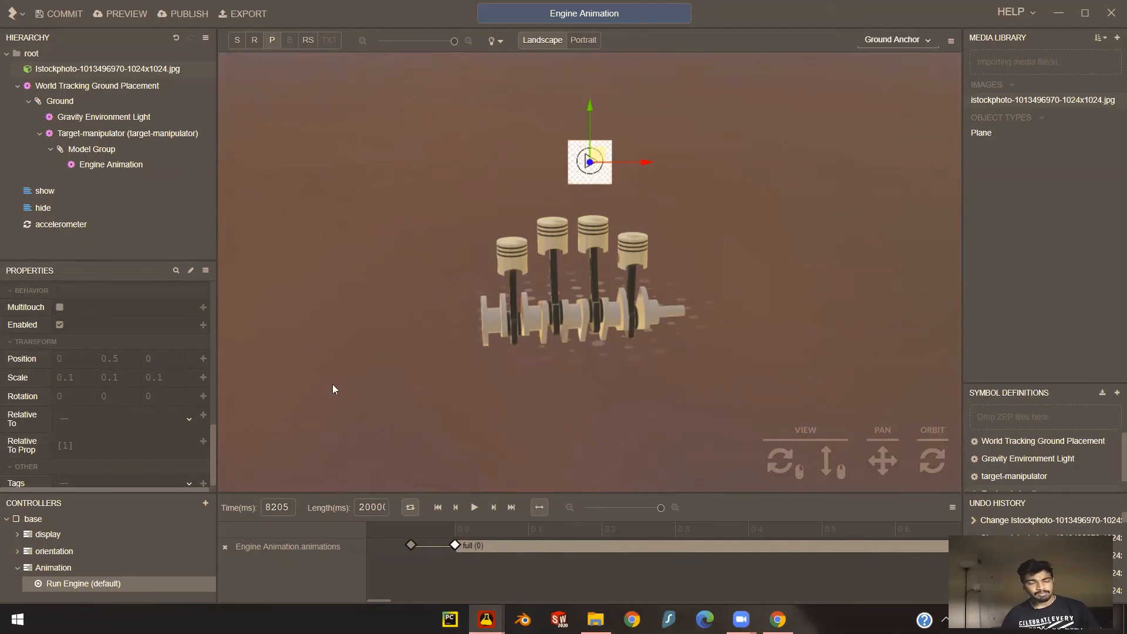
click(77, 69)
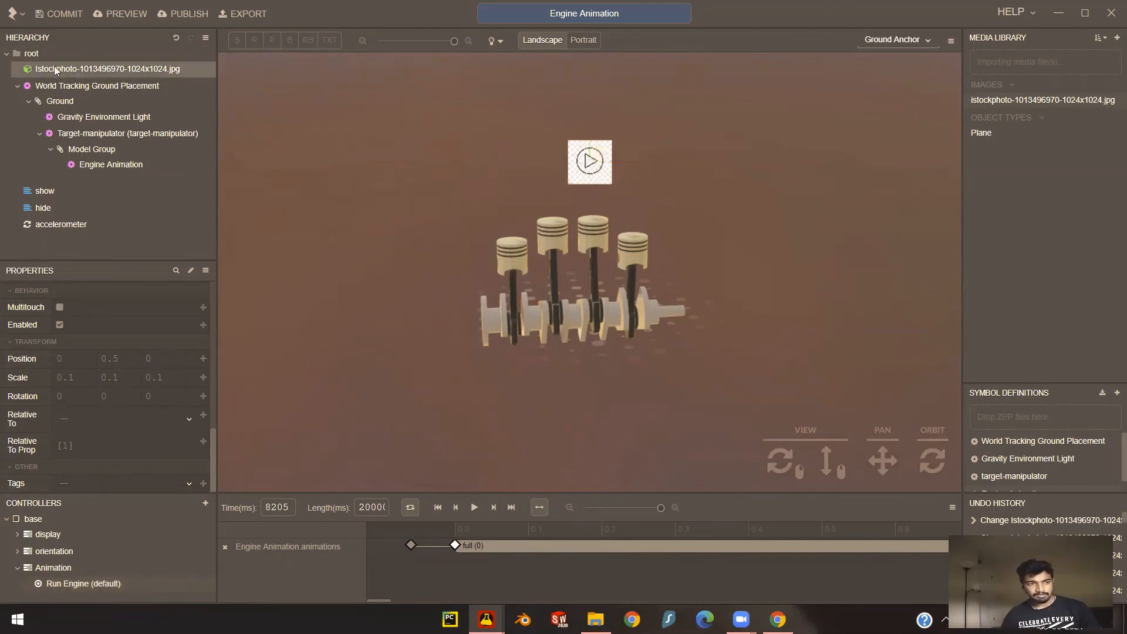
right_click(108, 68)
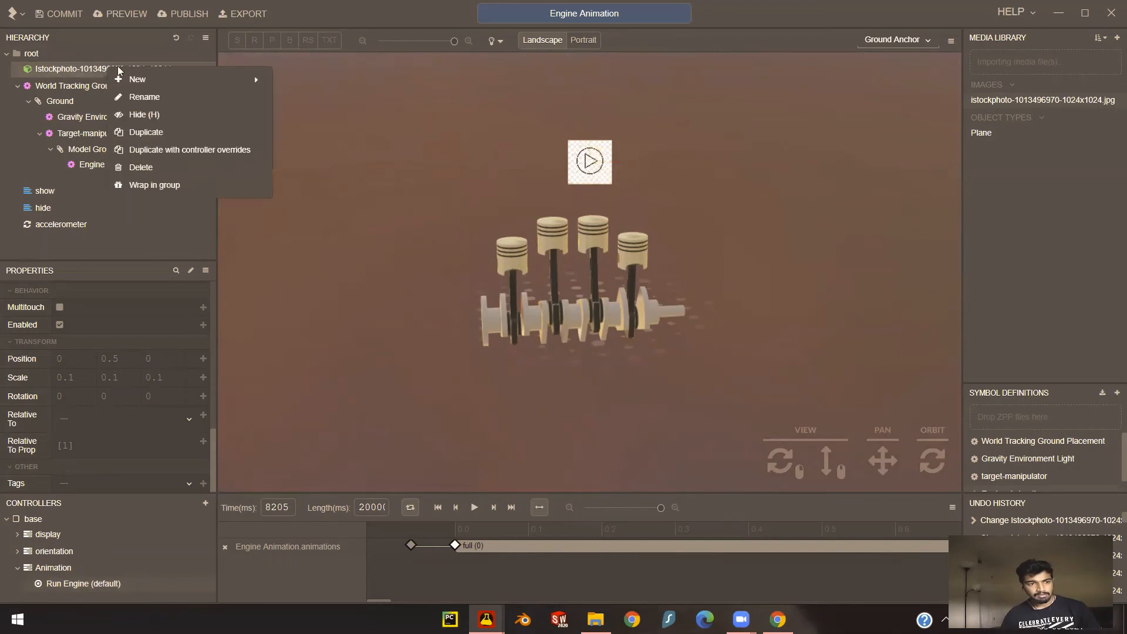
mouse_move(134, 81)
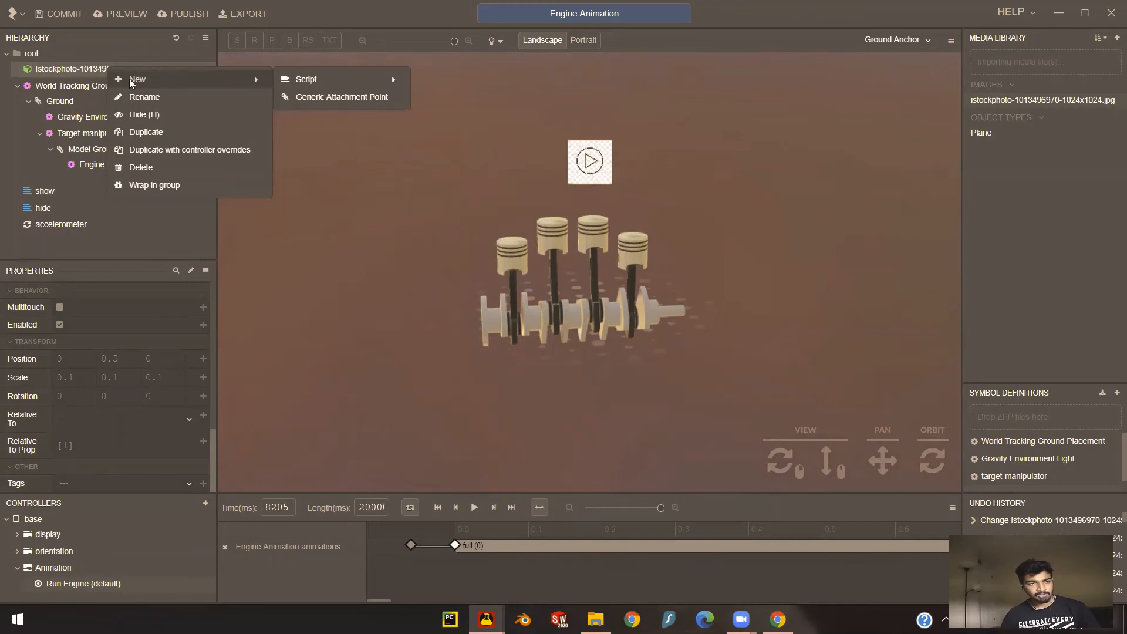
mouse_move(309, 81)
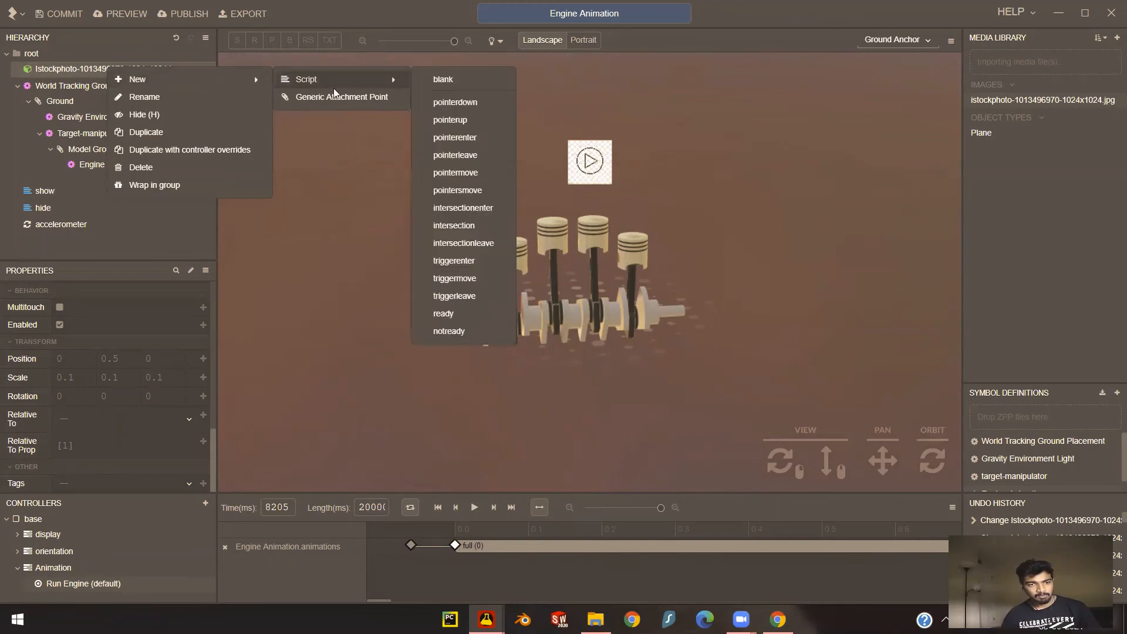
click(444, 102)
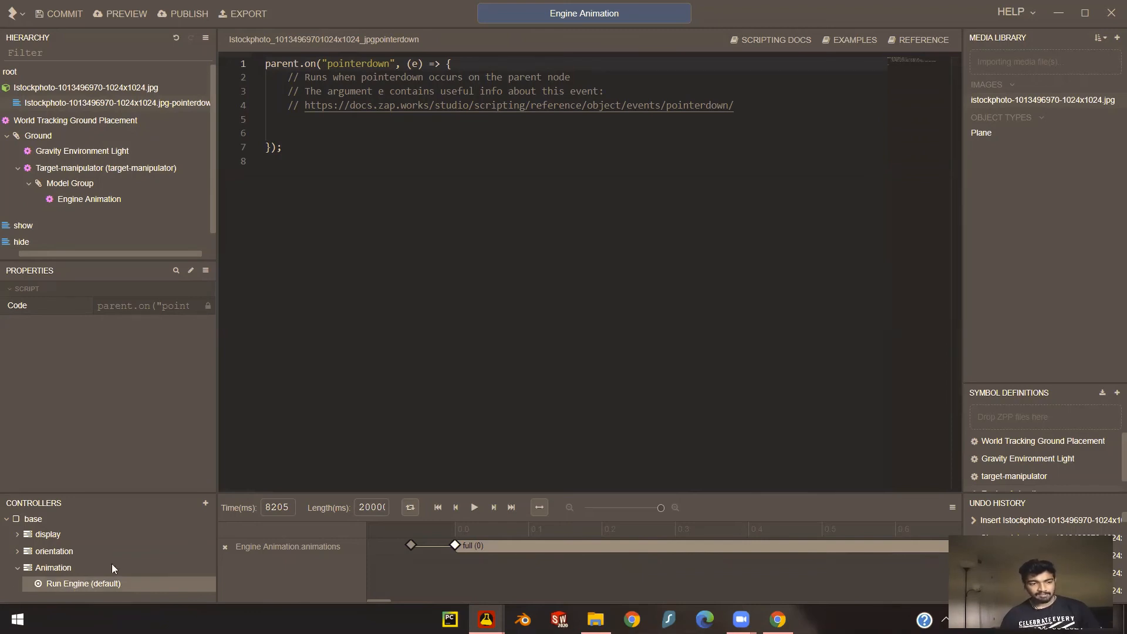
- Insert a play() call for the Run Engine state inside the pointerdown handler and remove the extra blank line below it
drag(69, 584, 320, 120)
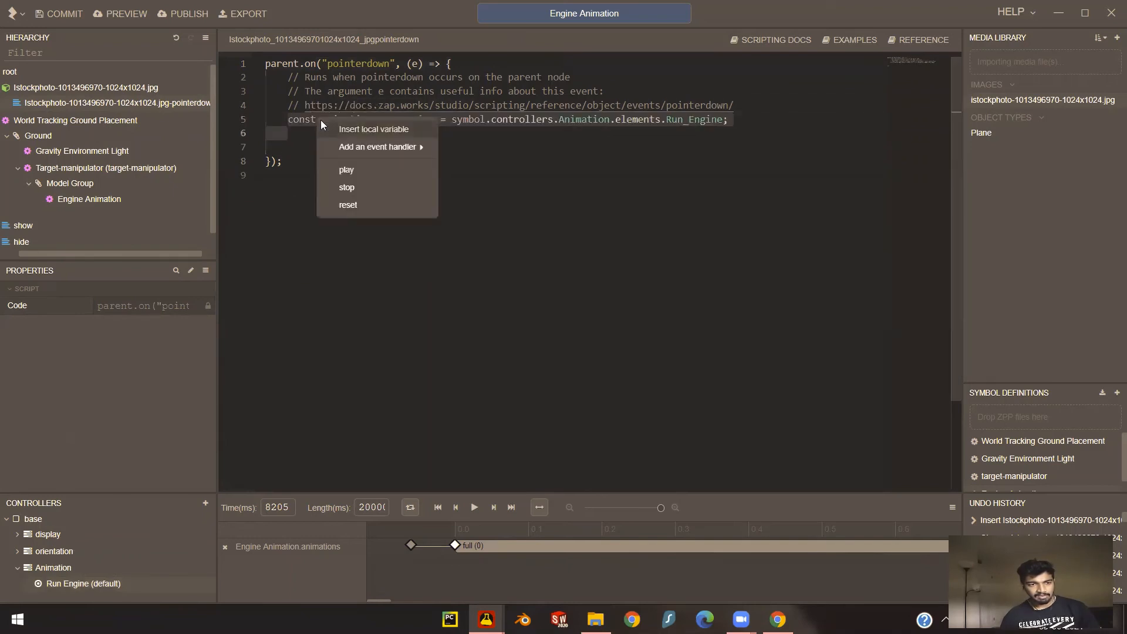
click(367, 170)
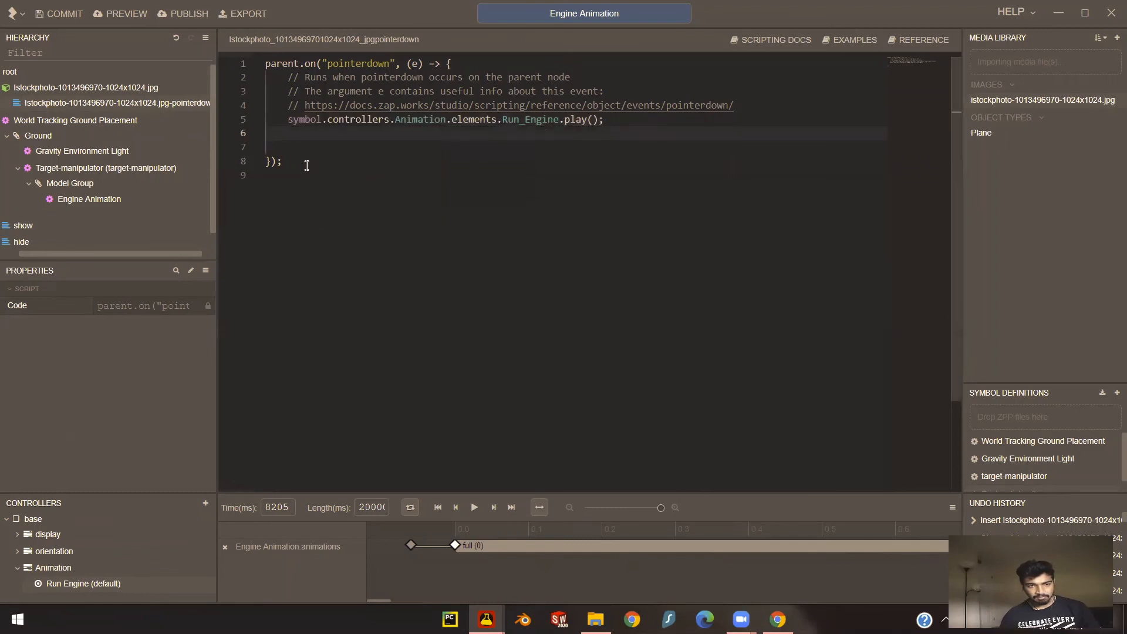
drag(302, 144, 261, 132)
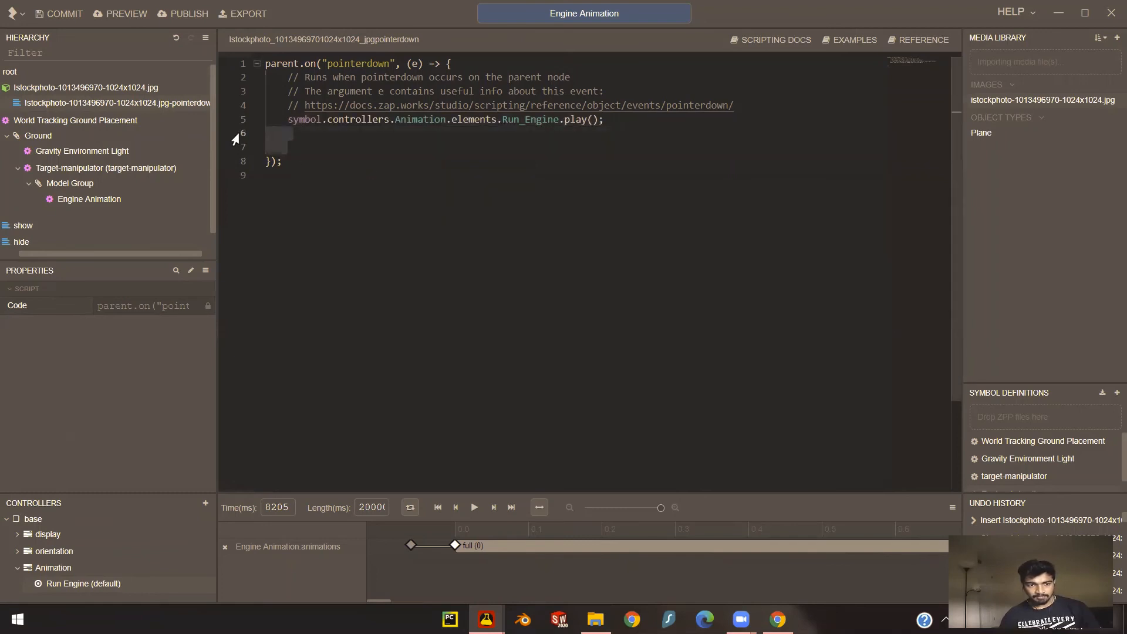
key(BackSpace)
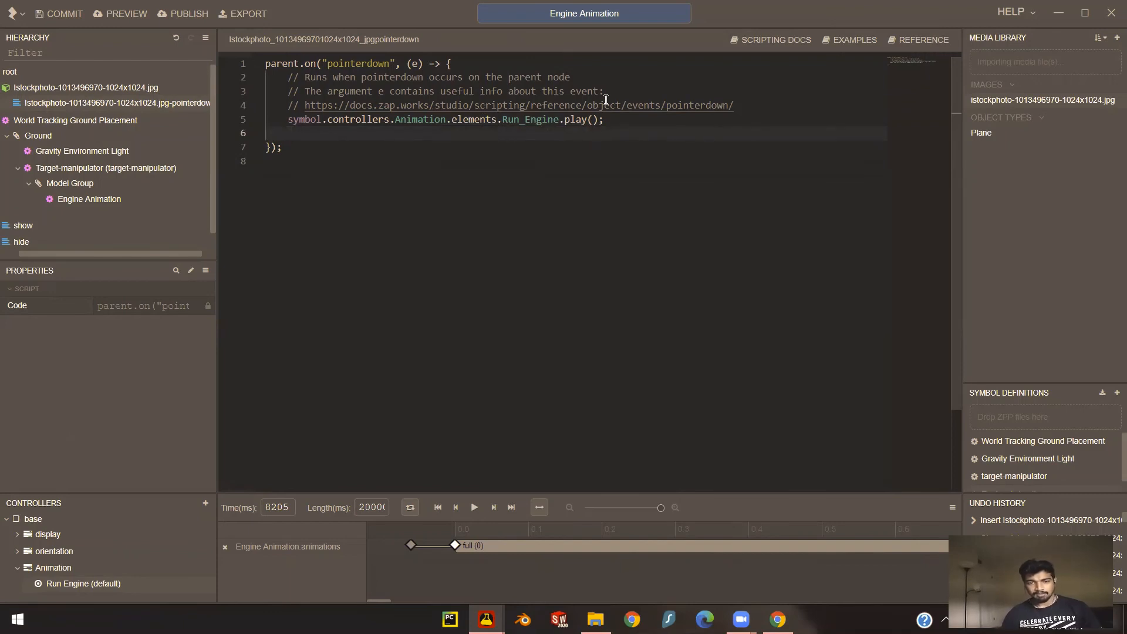
click(602, 147)
click(363, 171)
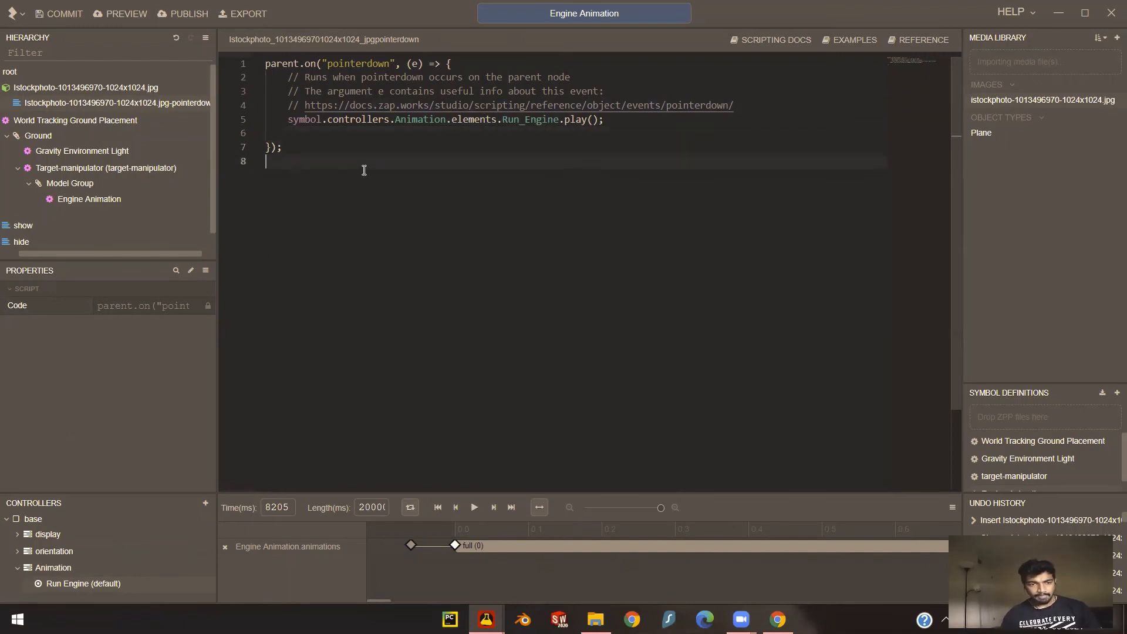
- Commit the project with the message "Animations Added"
key(ctrl+s)
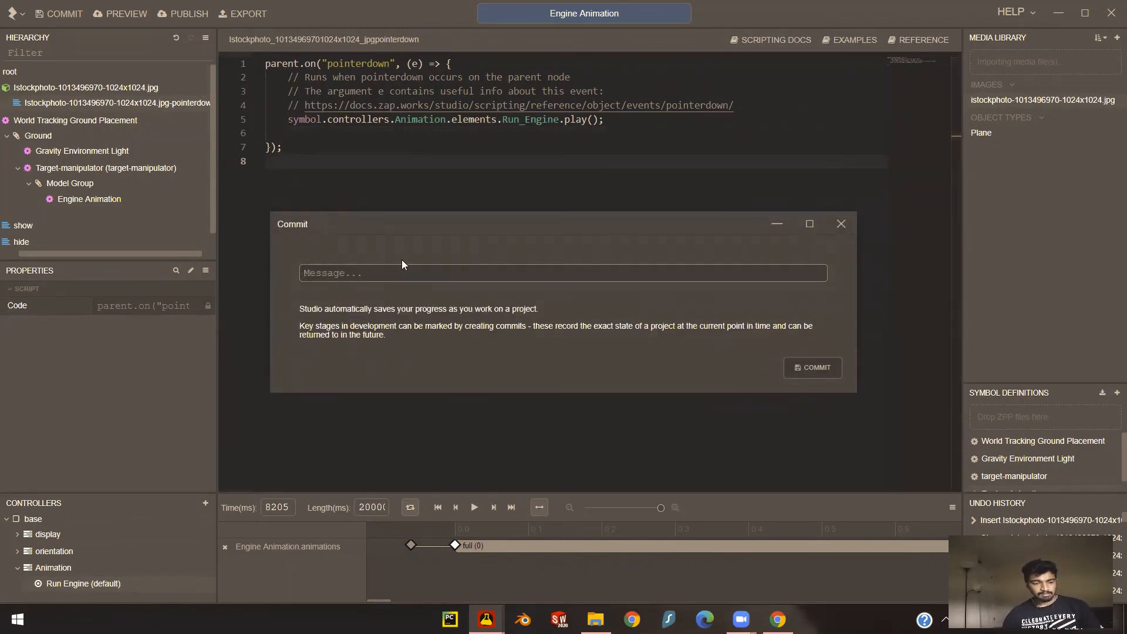
text(Animation)
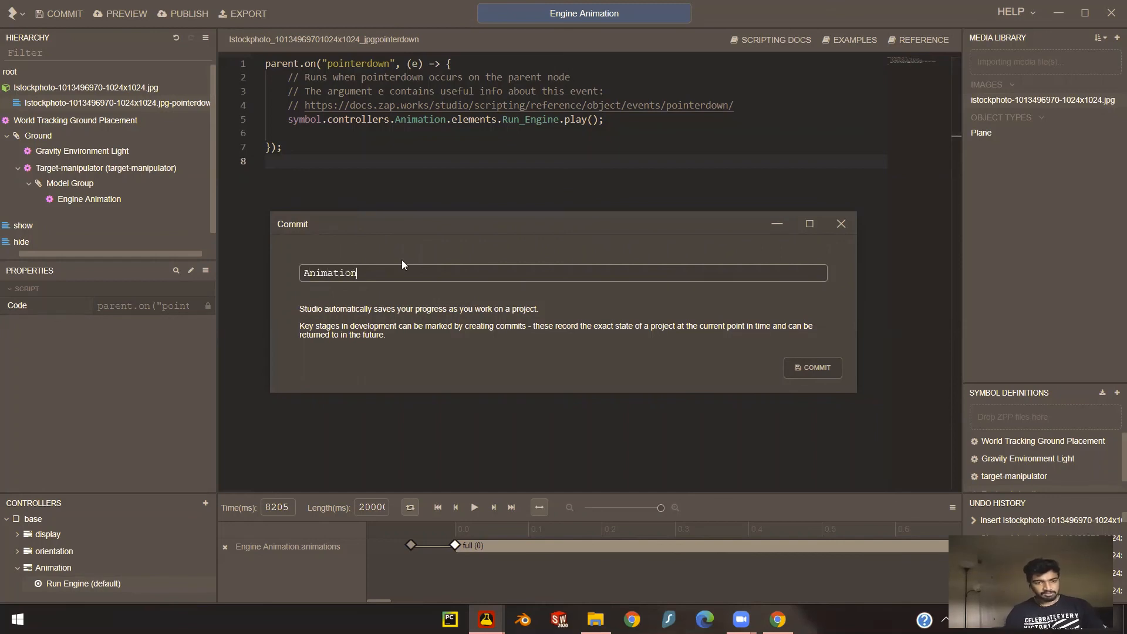
text(s Added)
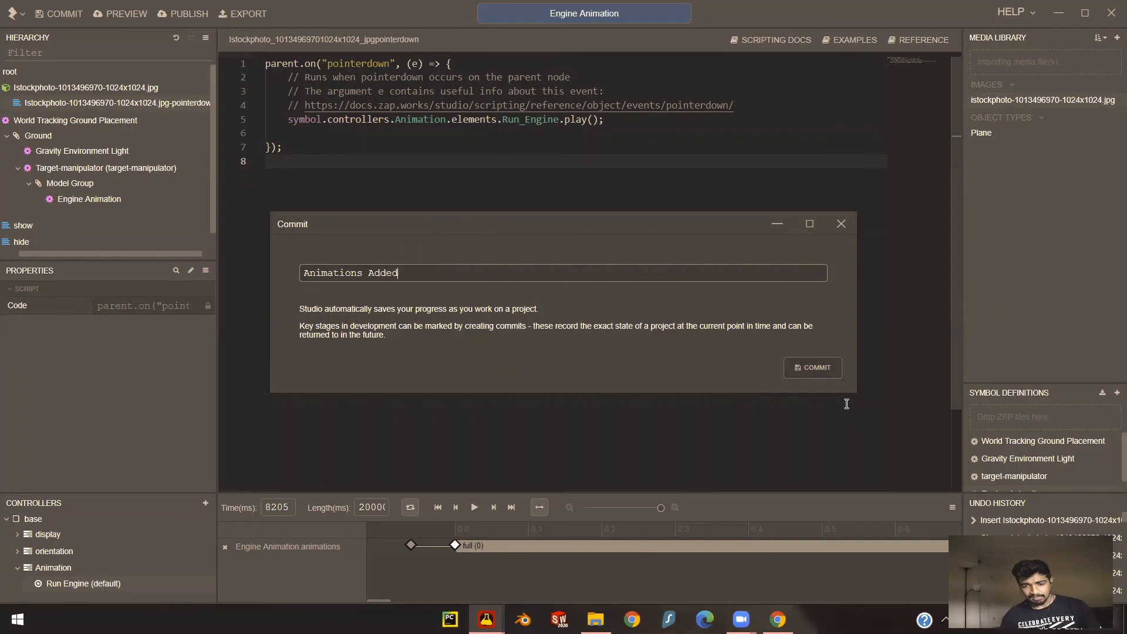
click(810, 370)
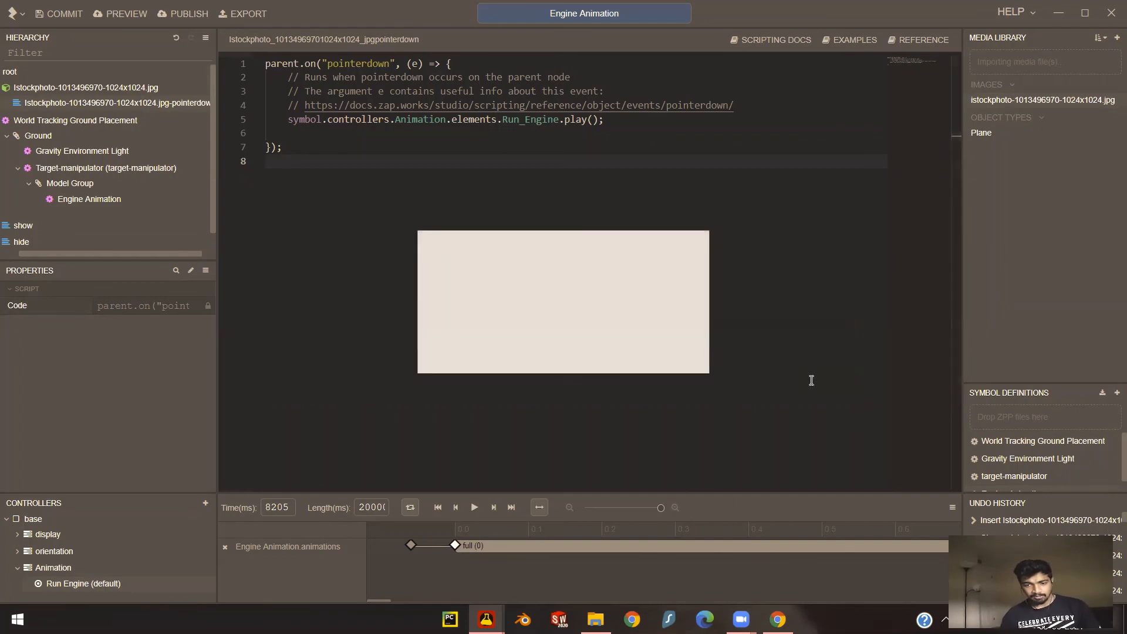
click(688, 351)
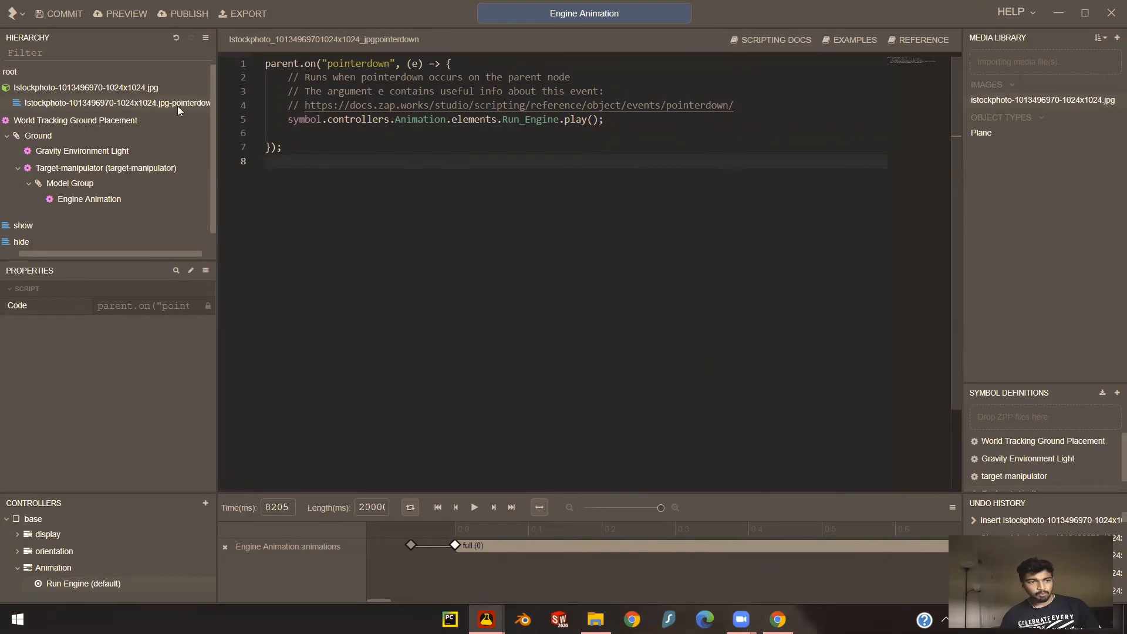
- Select the Engine Animation subsymbol and play the Run Engine timeline to preview the engine motion
click(92, 86)
click(92, 199)
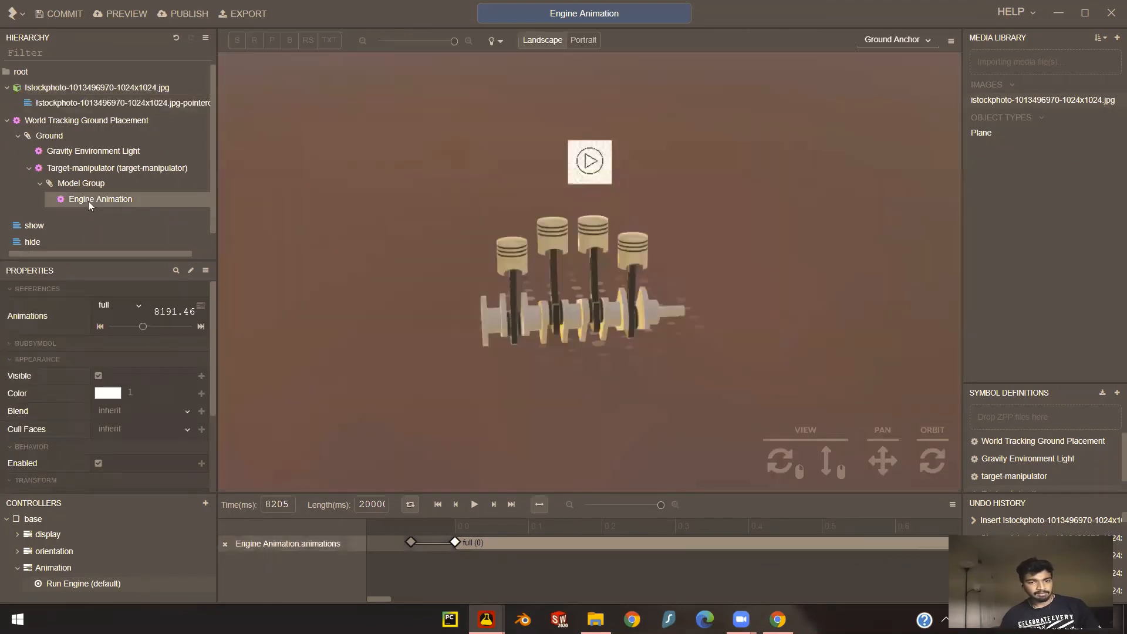
click(472, 505)
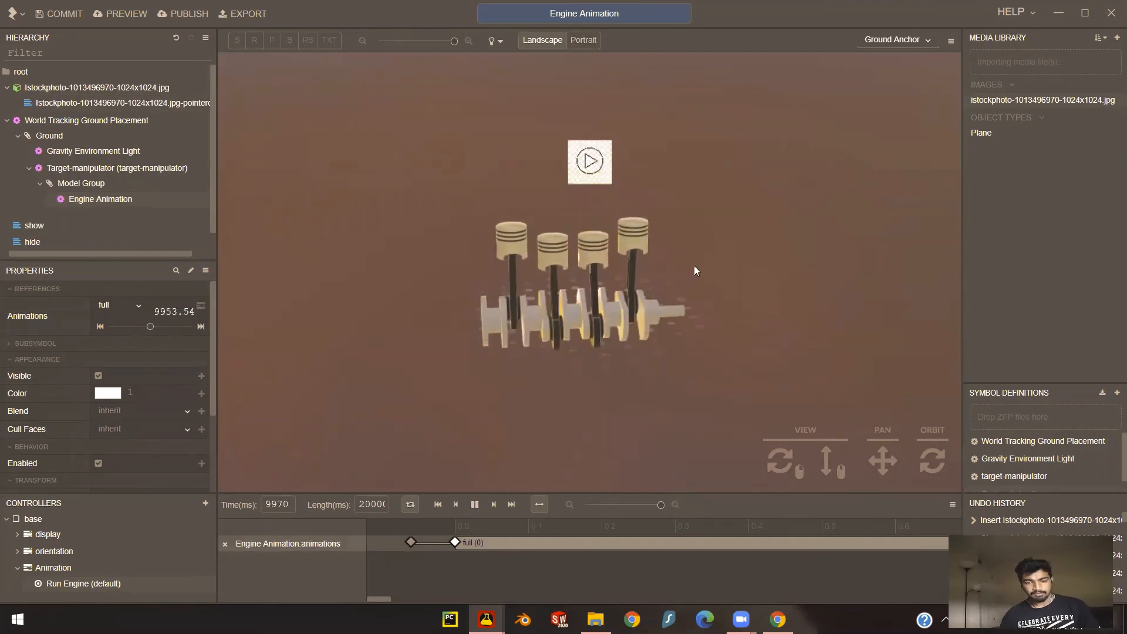